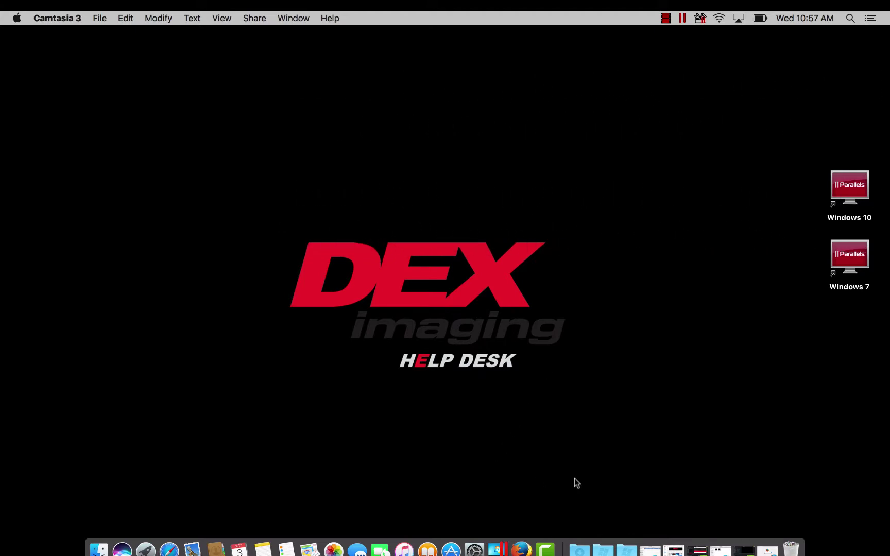
pyautogui.click(766, 549)
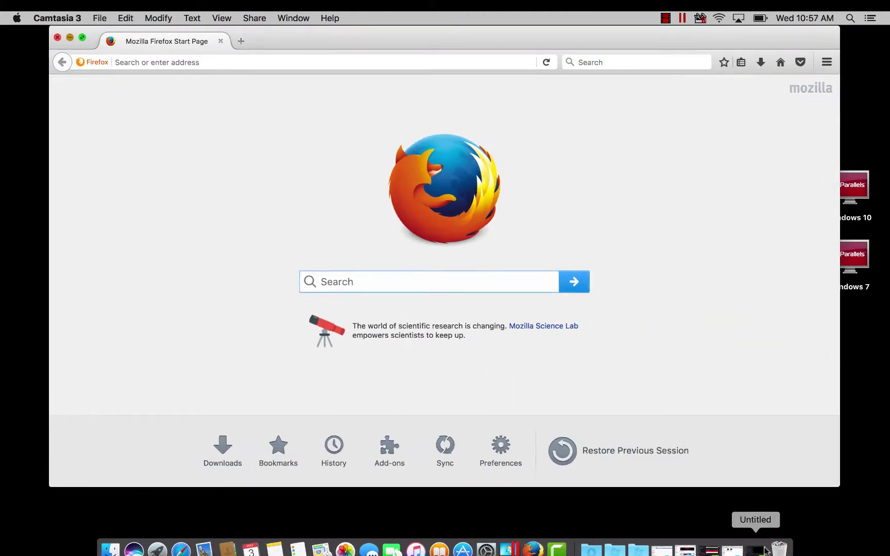
pyautogui.click(253, 61)
pyautogui.write('ww')
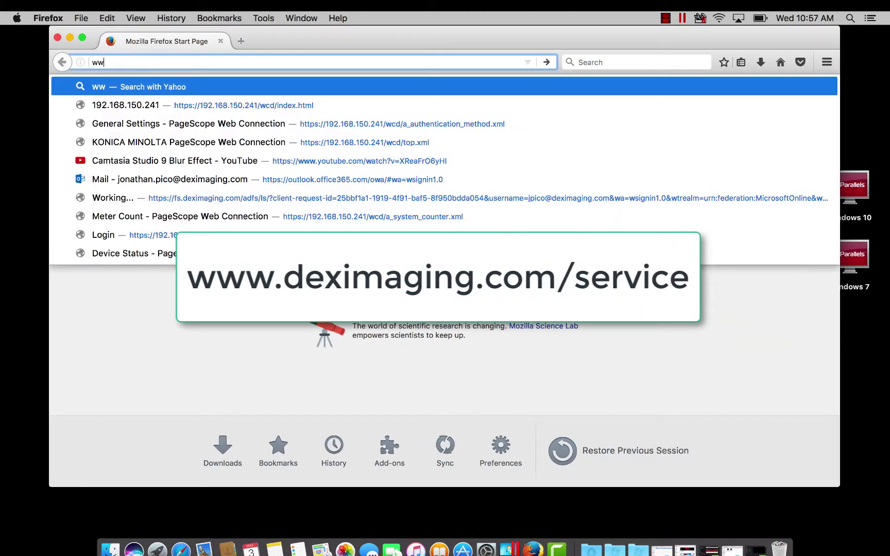
pyautogui.write('w.')
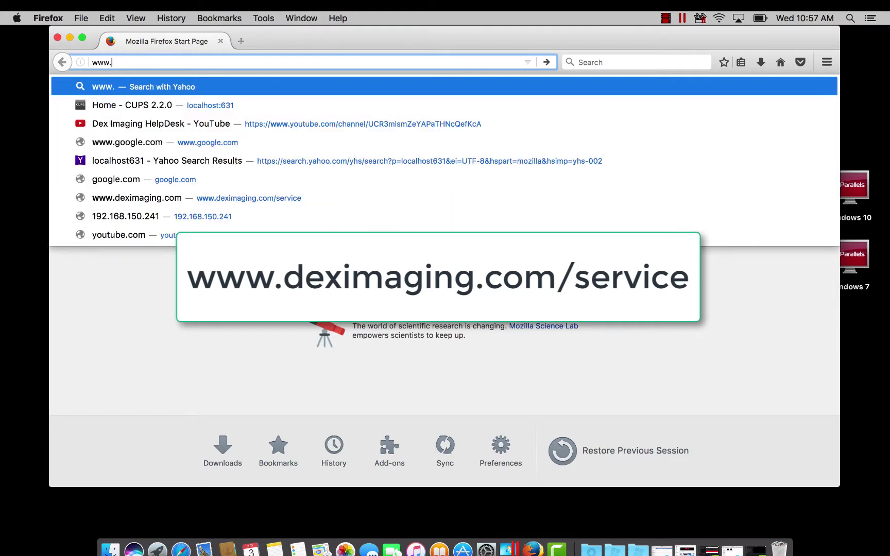
pyautogui.write('deximaging.com/')
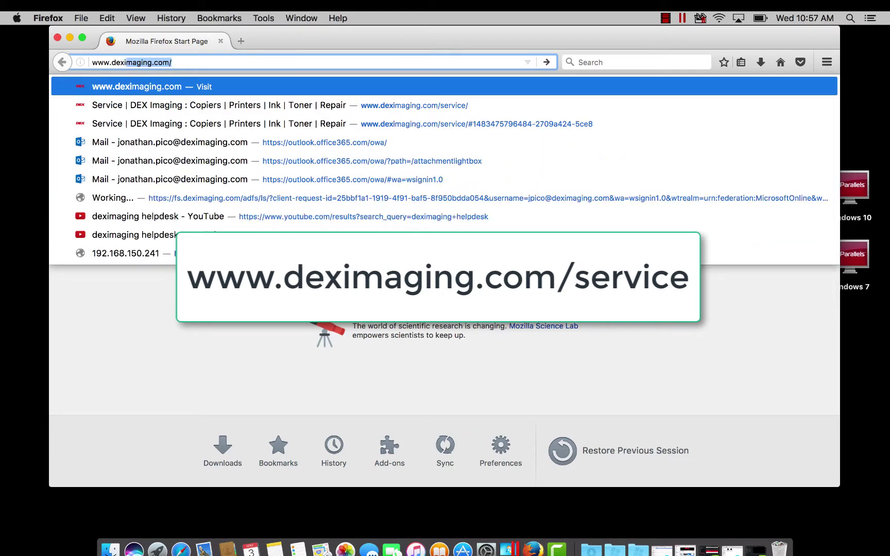
pyautogui.write('service')
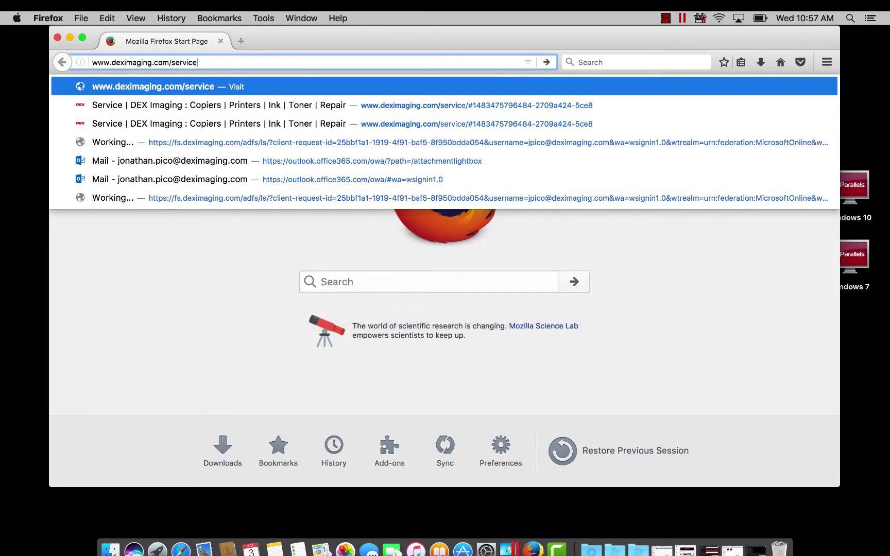
pyautogui.press('Return')
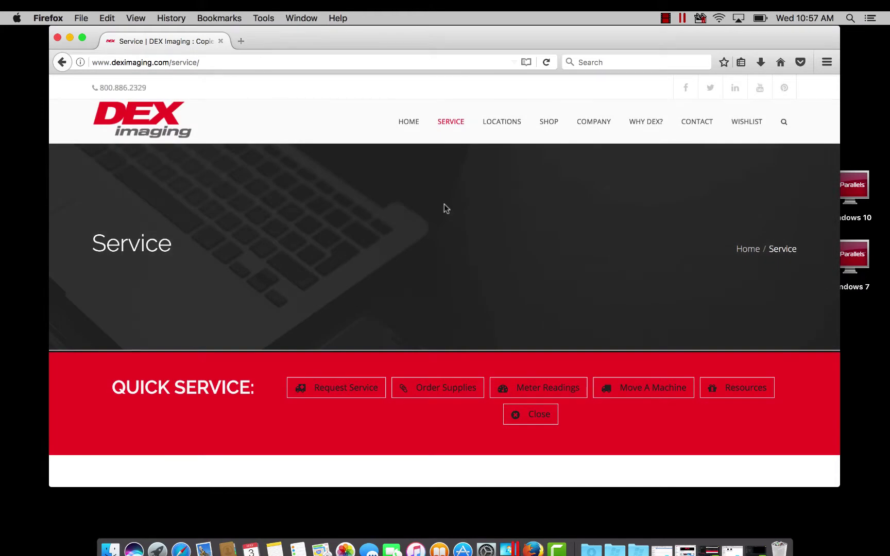
pyautogui.click(745, 391)
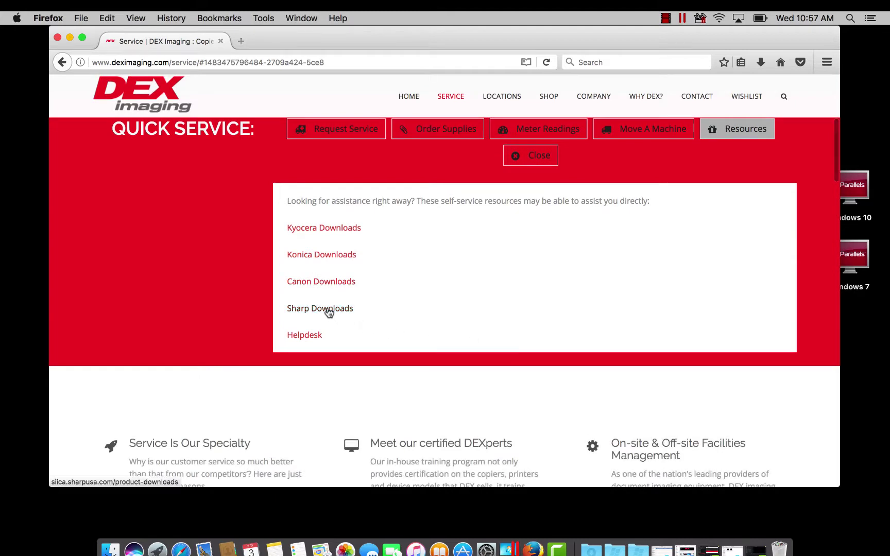
# Step: Go to Sharp Product Downloads and set Product Category to MFPs
pyautogui.click(329, 313)
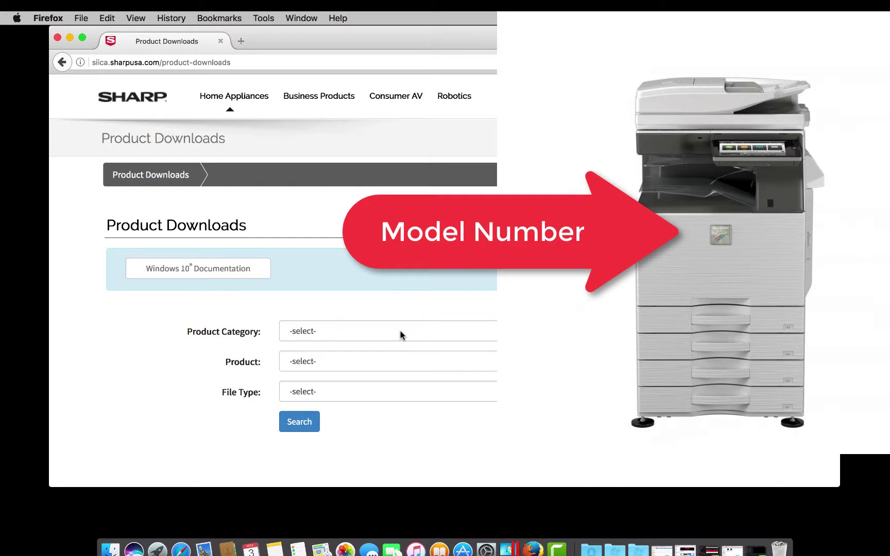
pyautogui.click(380, 335)
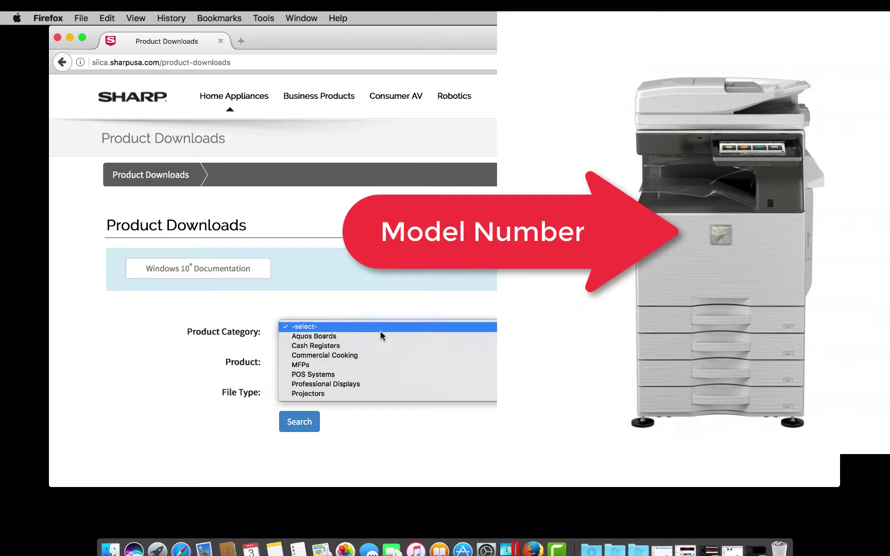
pyautogui.click(375, 365)
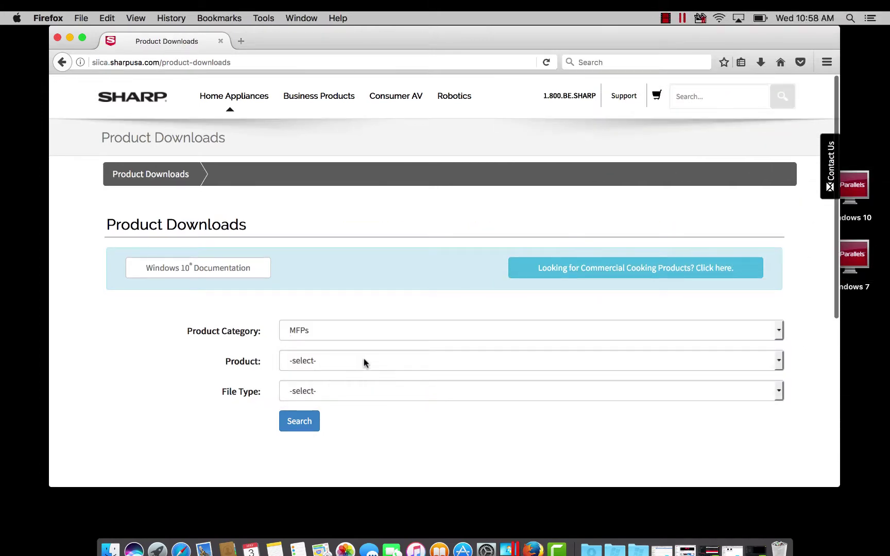
# Step: Choose product MX-3570N and file type Drivers and Utilities, then search
pyautogui.click(363, 360)
pyautogui.scroll(-3, 438, 275)
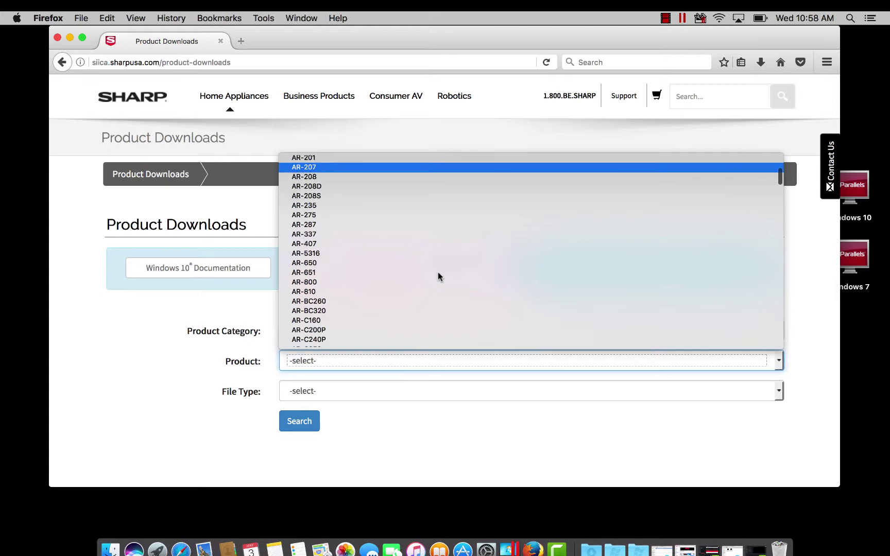
pyautogui.scroll(-15, 438, 277)
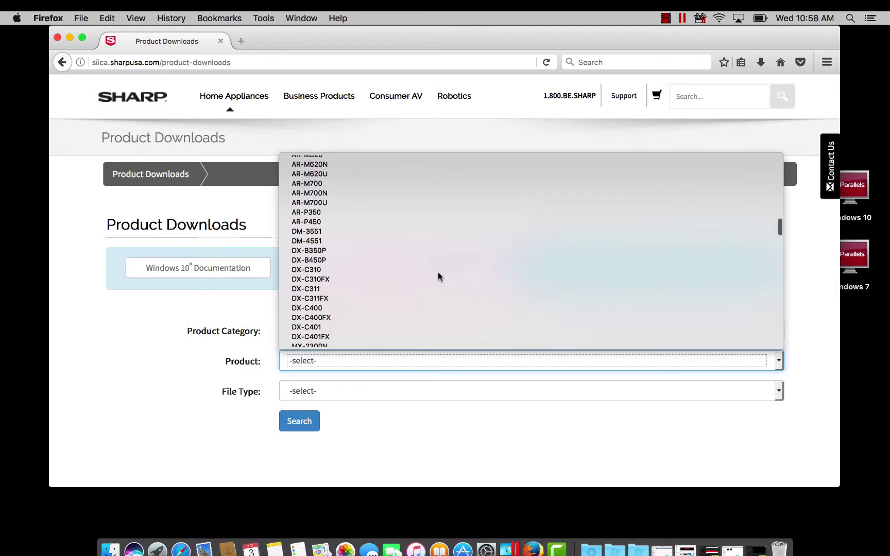
pyautogui.scroll(-5, 438, 276)
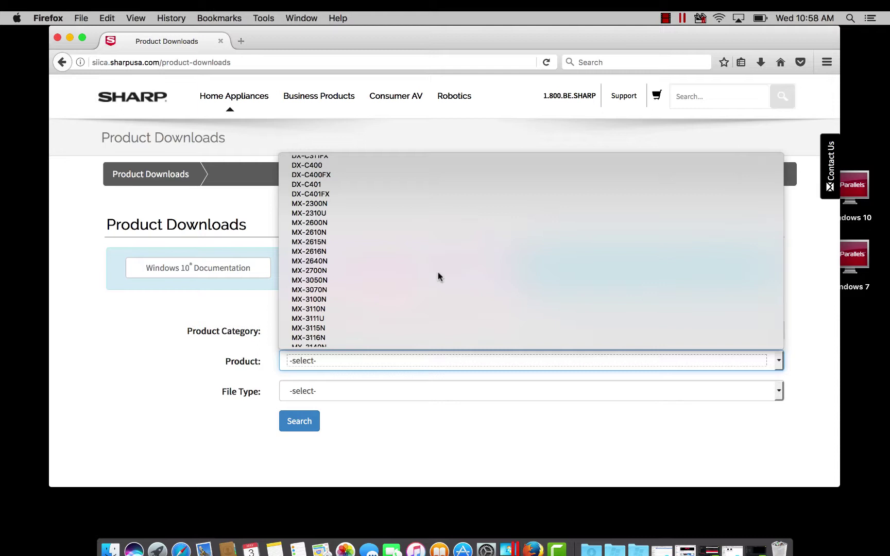
pyautogui.scroll(-2, 437, 273)
pyautogui.scroll(-2, 438, 272)
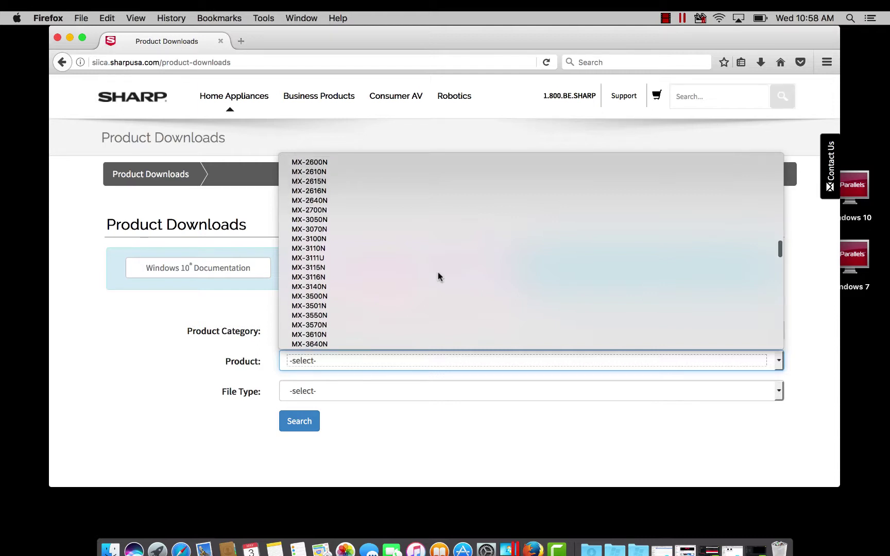
pyautogui.click(370, 311)
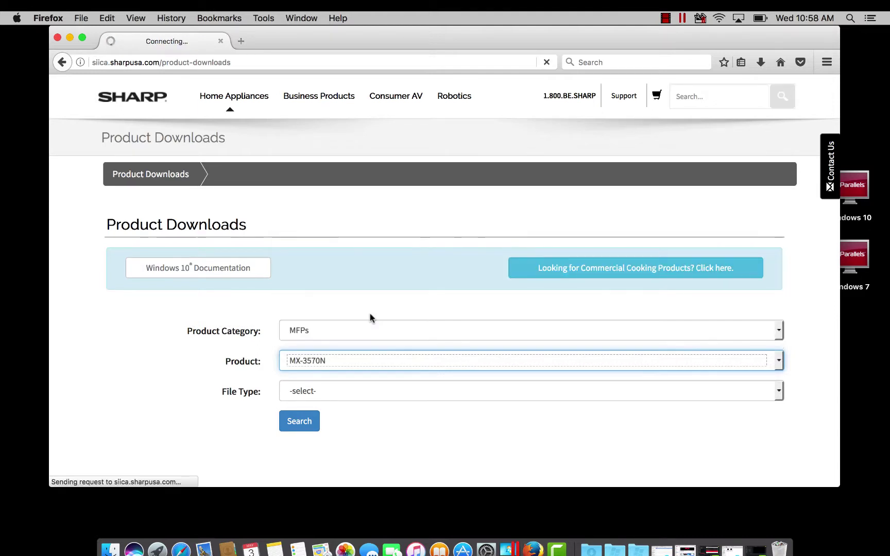
pyautogui.click(340, 396)
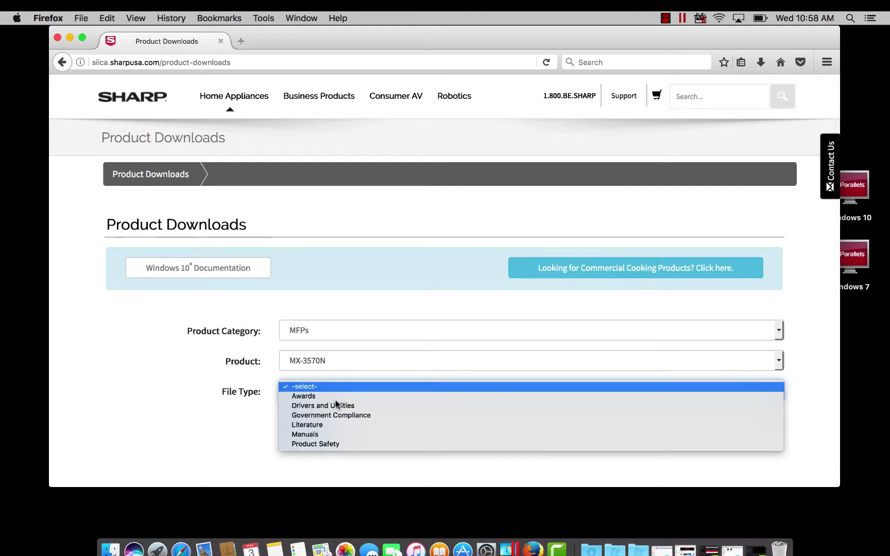
pyautogui.click(336, 406)
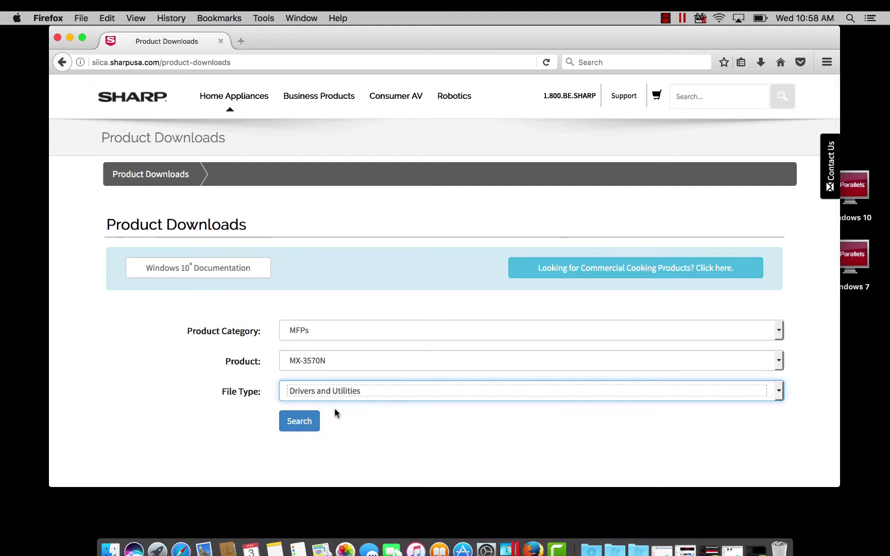
pyautogui.click(296, 430)
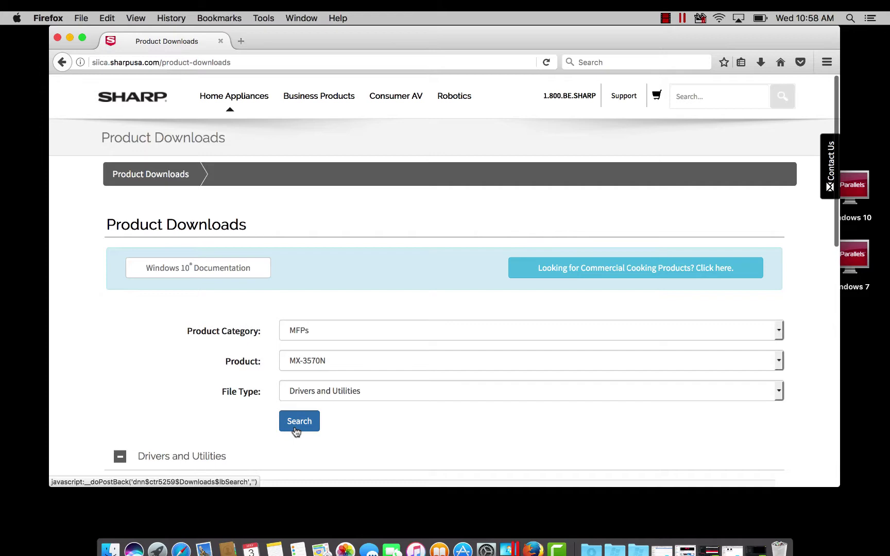
# Step: Save the Mac driver package Mac10_10_10_12_MXC52_1611a.zip to disk
pyautogui.scroll(-6, 296, 432)
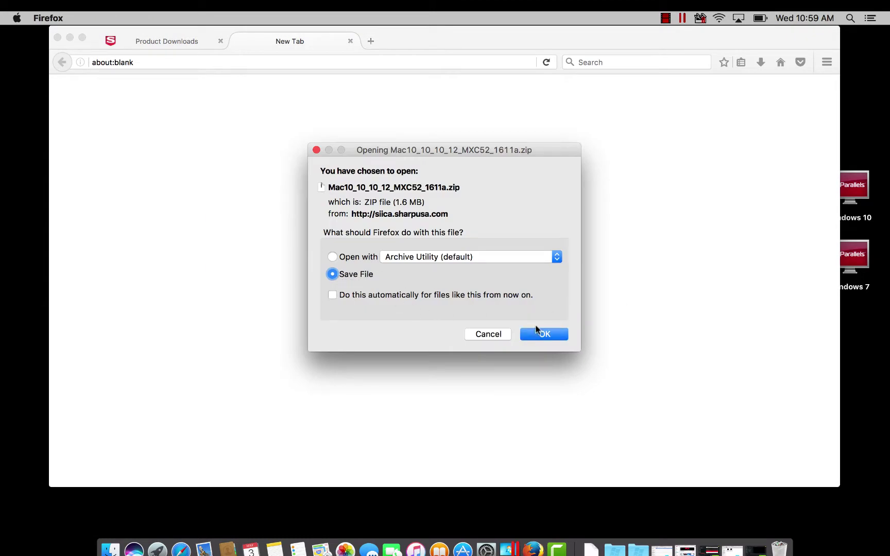
pyautogui.click(547, 334)
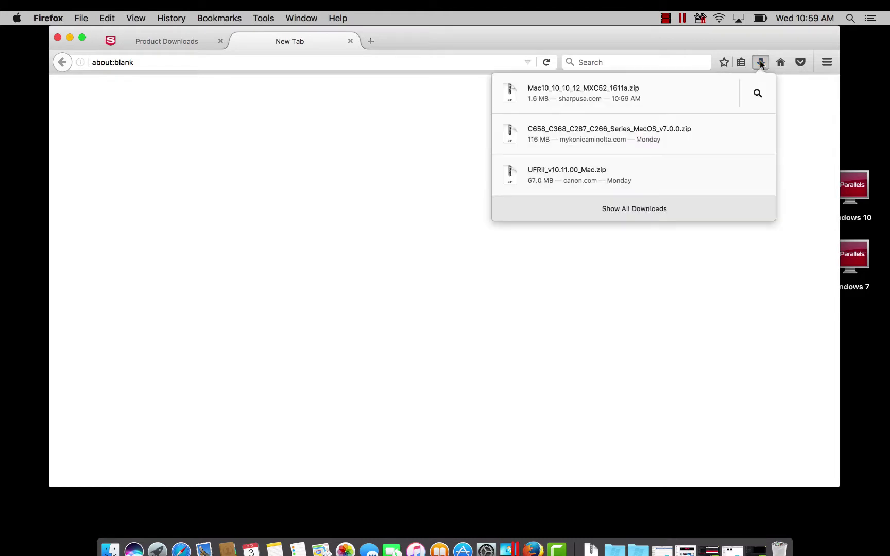
# Step: Extract the driver zip in Downloads, mount the MX-C52 disk image and open its MacOSX folder
pyautogui.click(758, 92)
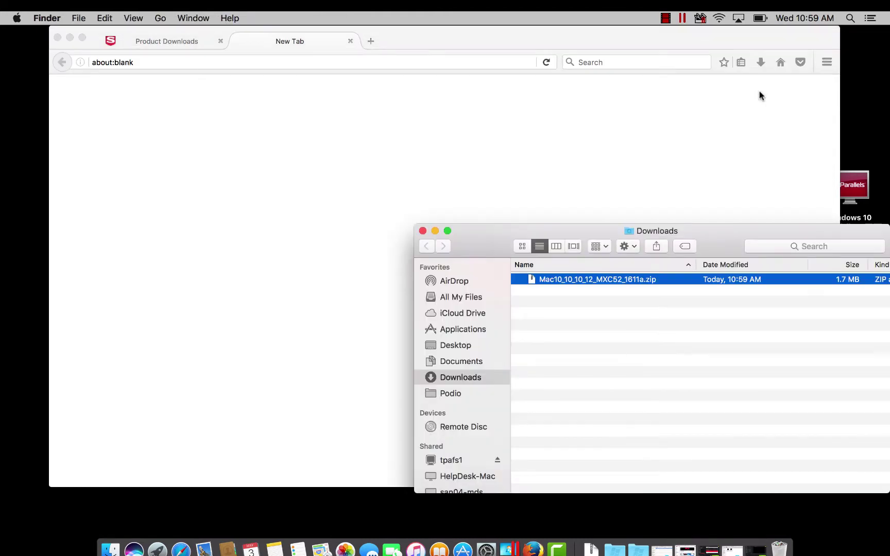
pyautogui.moveTo(716, 232); pyautogui.dragTo(515, 123)
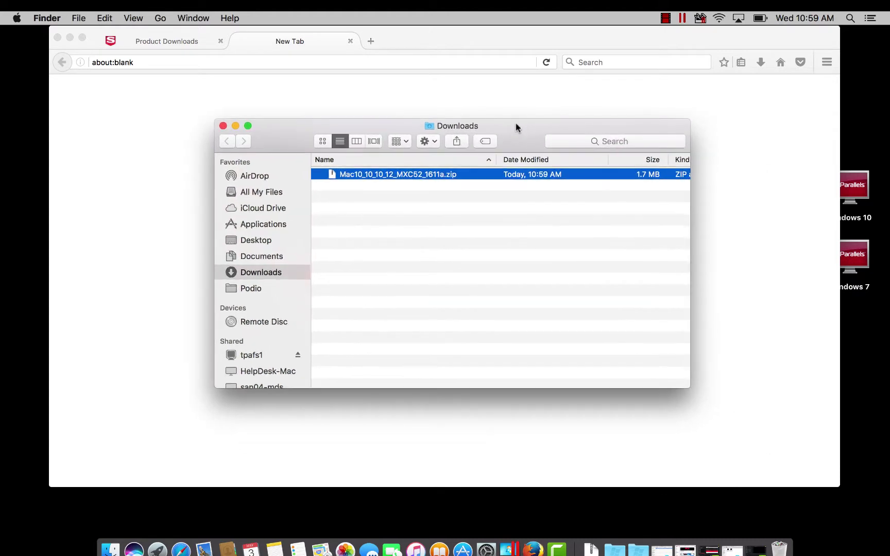
pyautogui.doubleClick(367, 175)
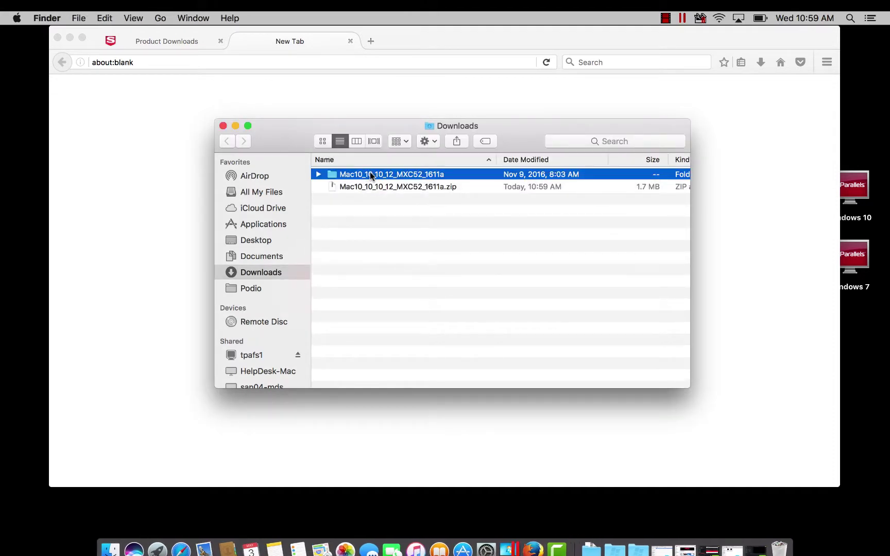
pyautogui.doubleClick(386, 175)
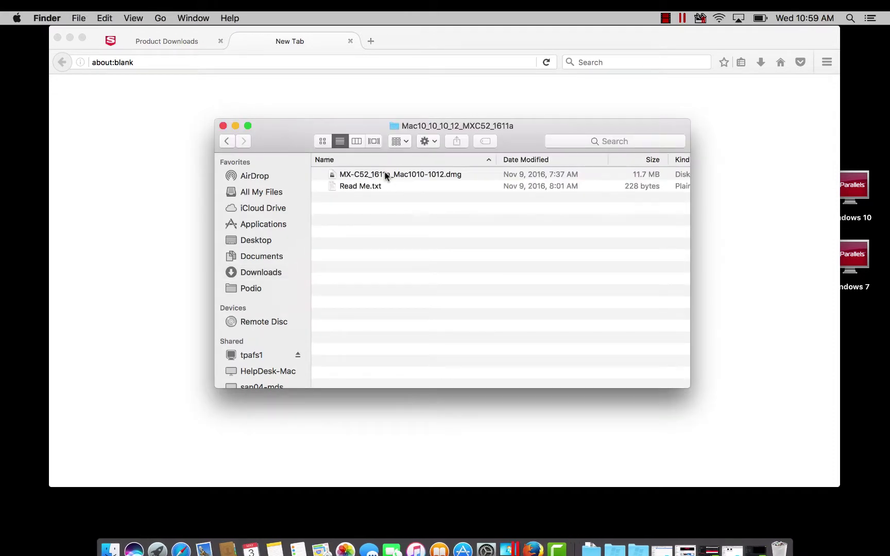
pyautogui.doubleClick(456, 175)
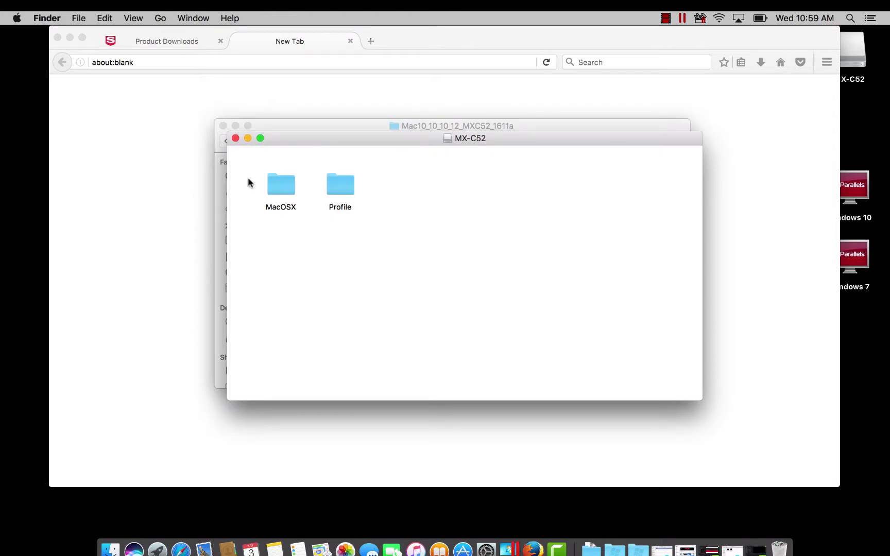
pyautogui.doubleClick(282, 189)
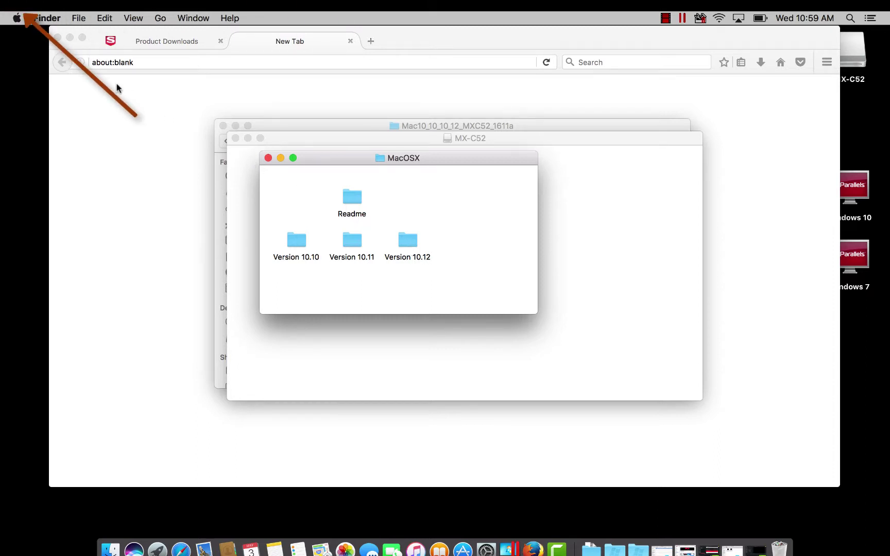
# Step: Check About This Mac, which shows macOS Sierra 10.12.4, then close it
pyautogui.click(17, 20)
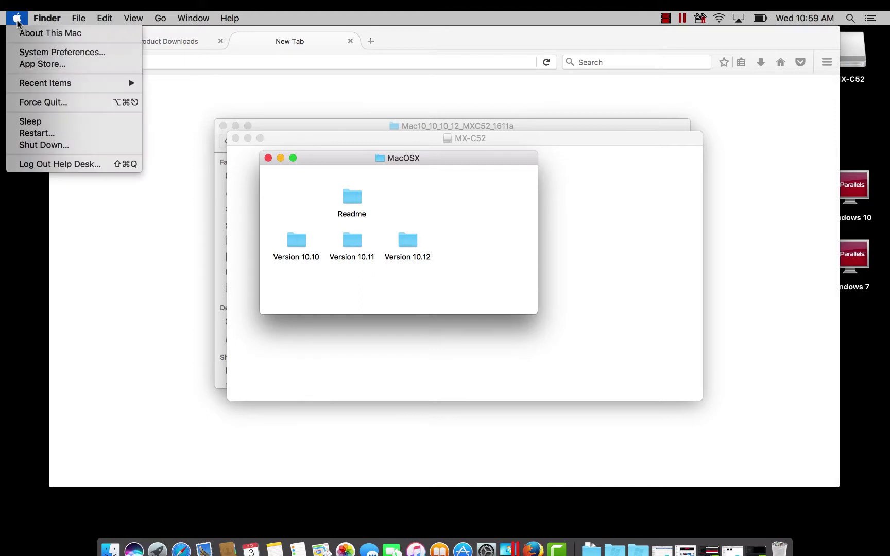
pyautogui.click(41, 35)
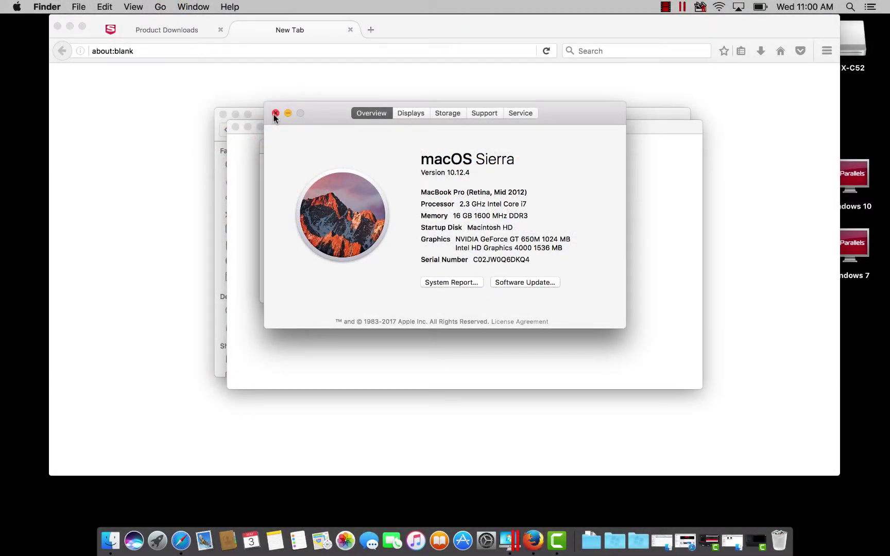
pyautogui.click(275, 114)
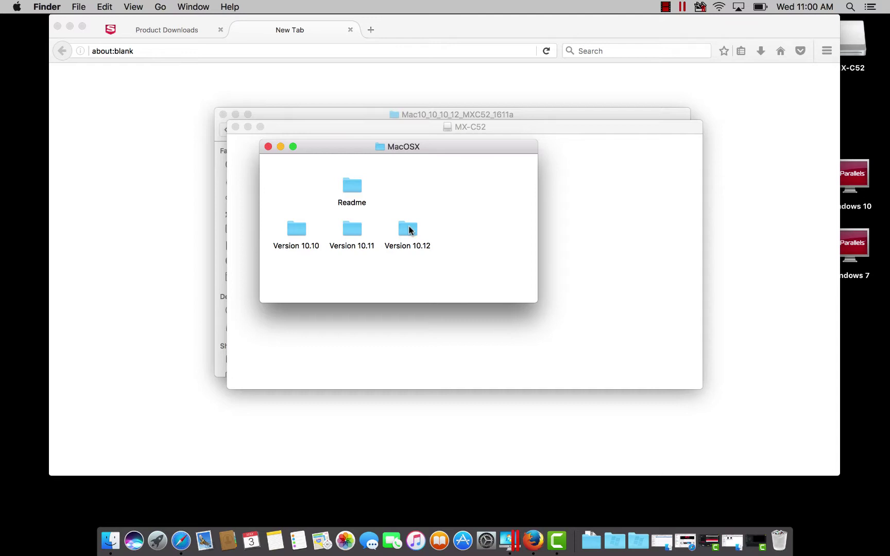
# Step: Open the Version 10.12 folder and launch the MX-C52 driver installer
pyautogui.click(410, 229)
pyautogui.doubleClick(411, 229)
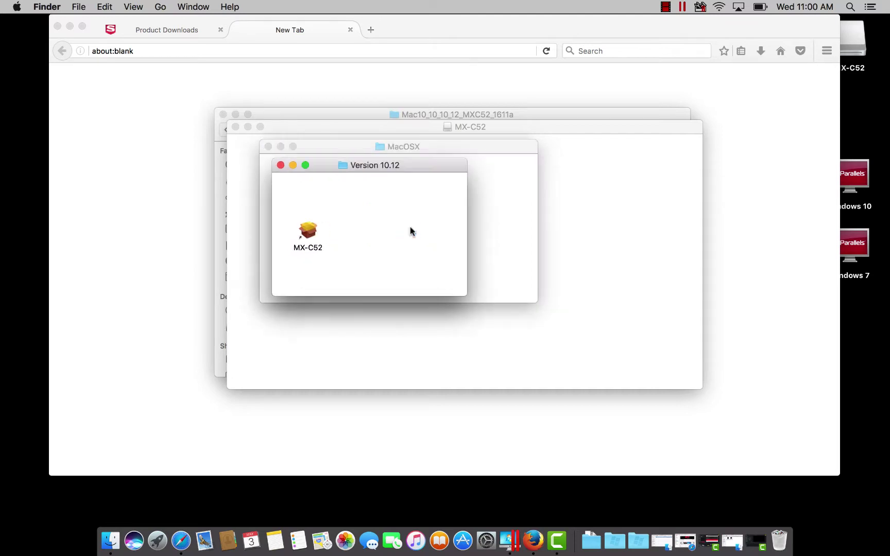
pyautogui.doubleClick(308, 232)
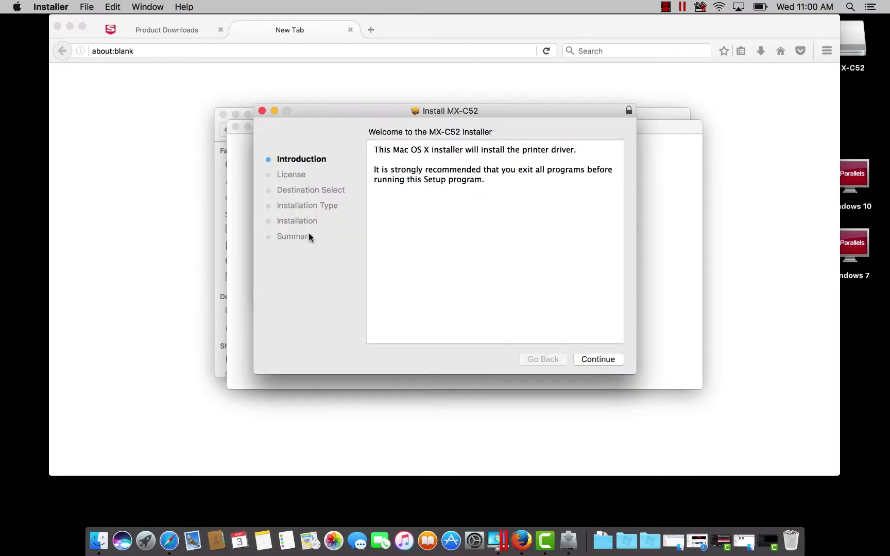
# Step: Accept the license, install the MX-C52 driver with the account password, and close the installer
pyautogui.click(615, 361)
pyautogui.click(615, 362)
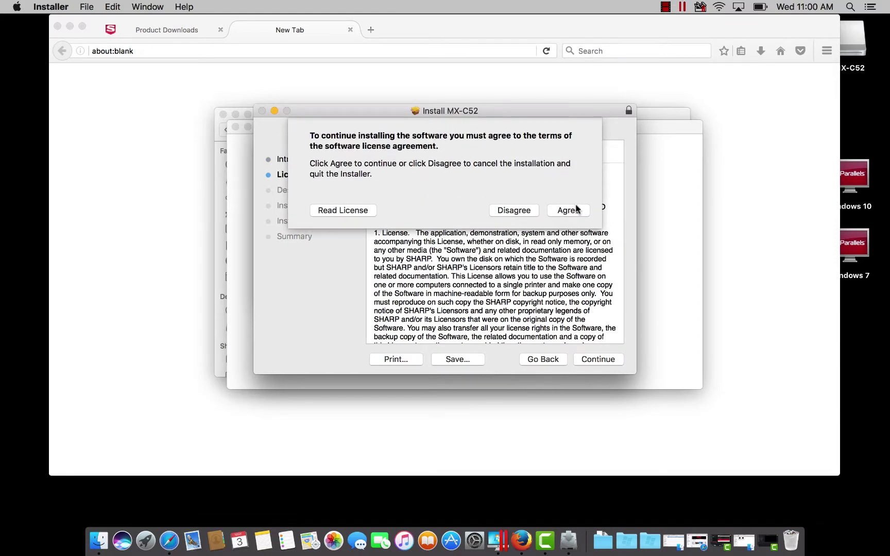
pyautogui.click(568, 210)
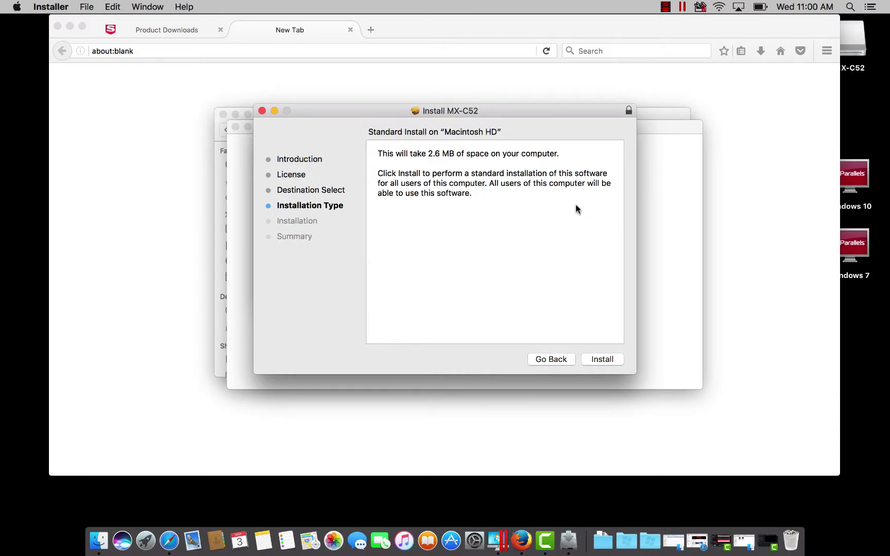
pyautogui.click(601, 361)
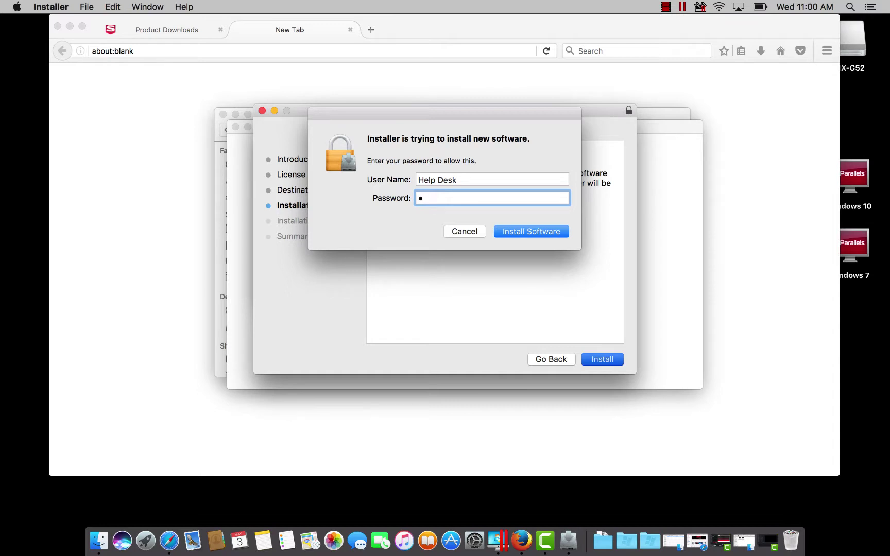
pyautogui.write('•••••••')
pyautogui.click(539, 232)
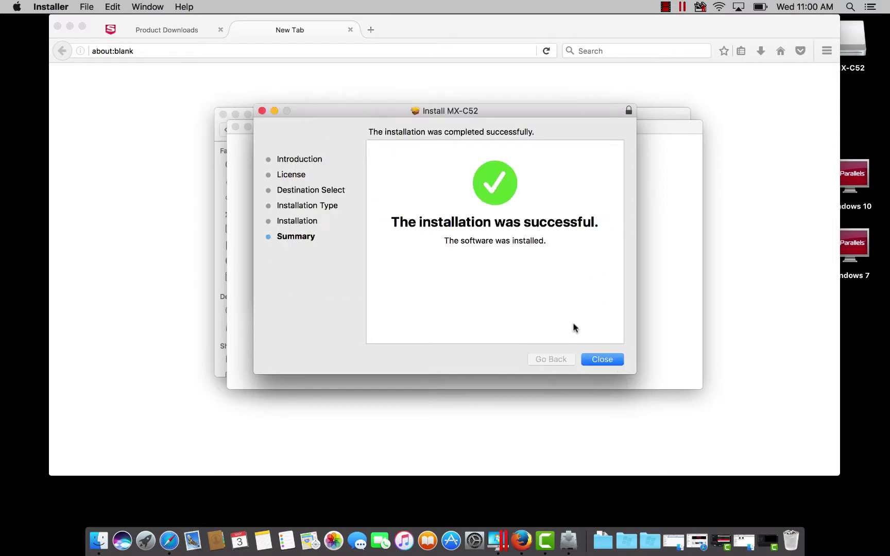
pyautogui.click(597, 364)
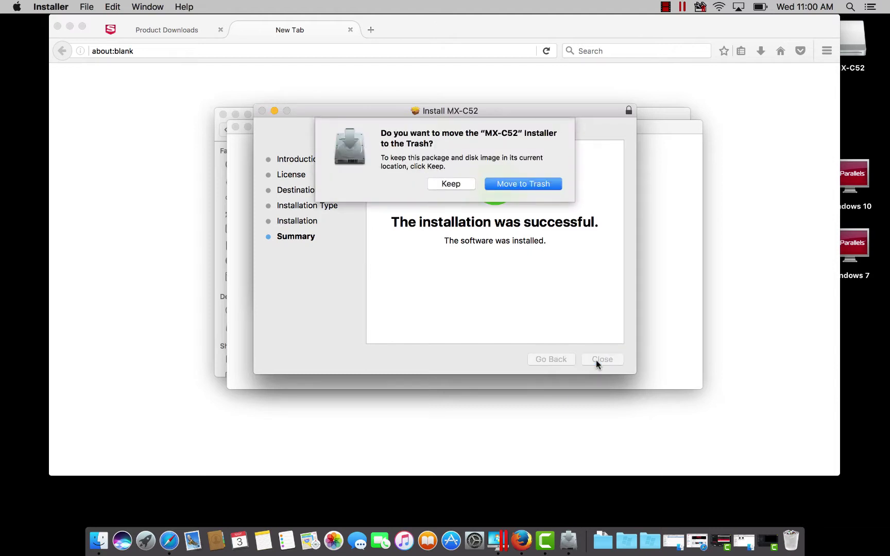
# Step: Keep the installer package and close the Version 10.12, MacOSX and MX-C52 windows
pyautogui.click(520, 184)
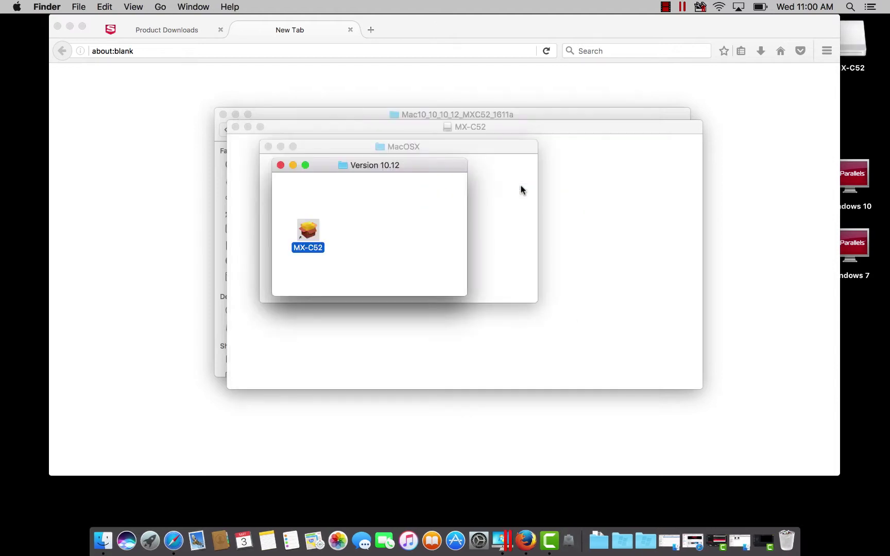
pyautogui.click(281, 165)
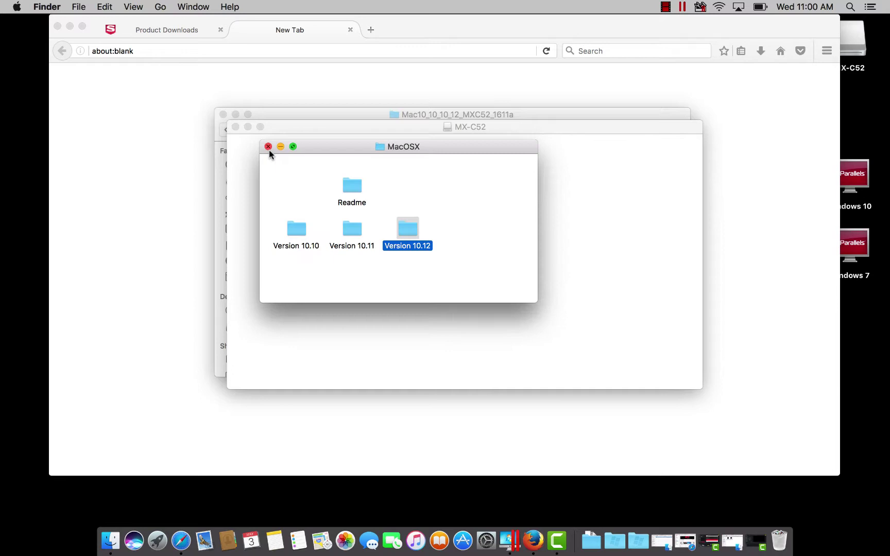
pyautogui.click(268, 148)
pyautogui.click(235, 127)
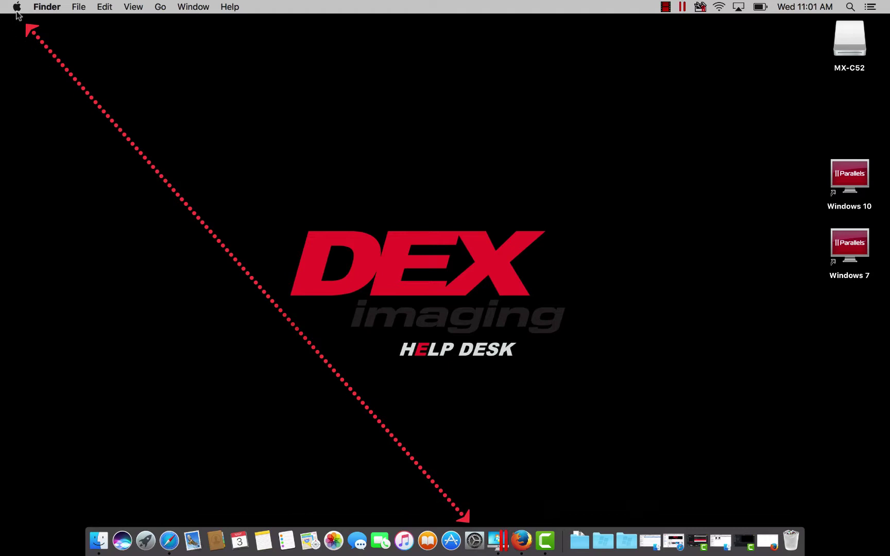
# Step: From the Apple menu, open System Preferences > Printers & Scanners and start adding a printer with +
pyautogui.click(17, 7)
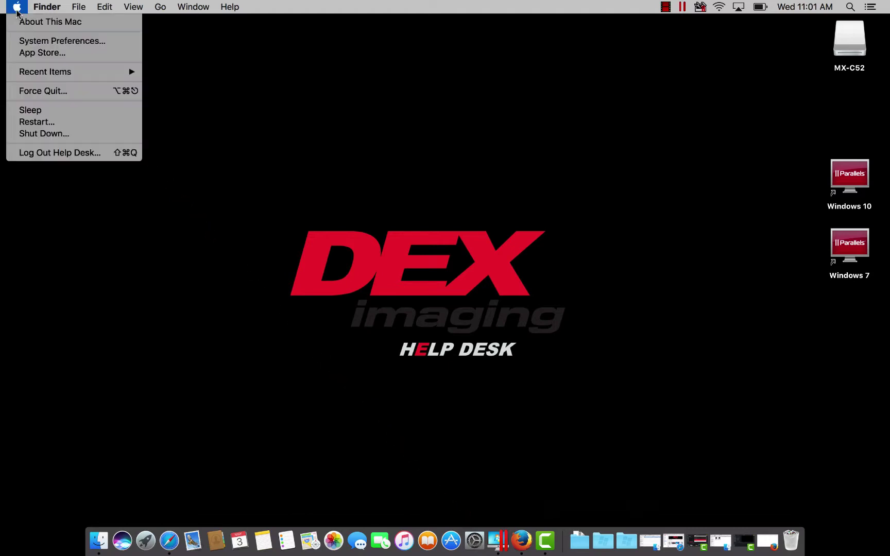
pyautogui.click(39, 41)
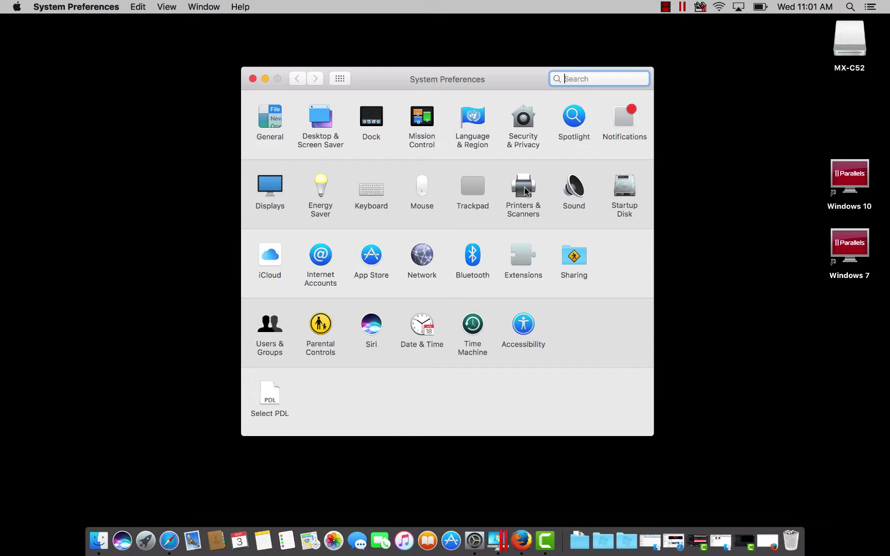
pyautogui.click(523, 189)
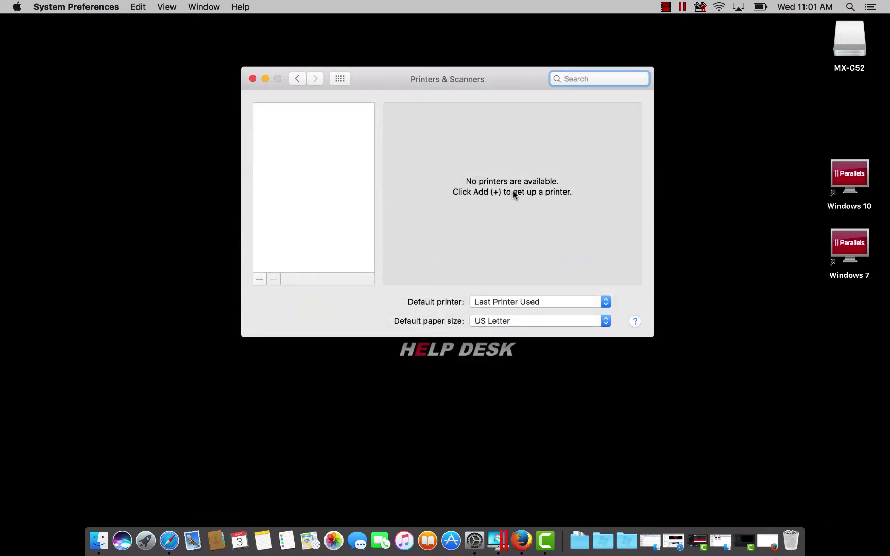
pyautogui.click(259, 279)
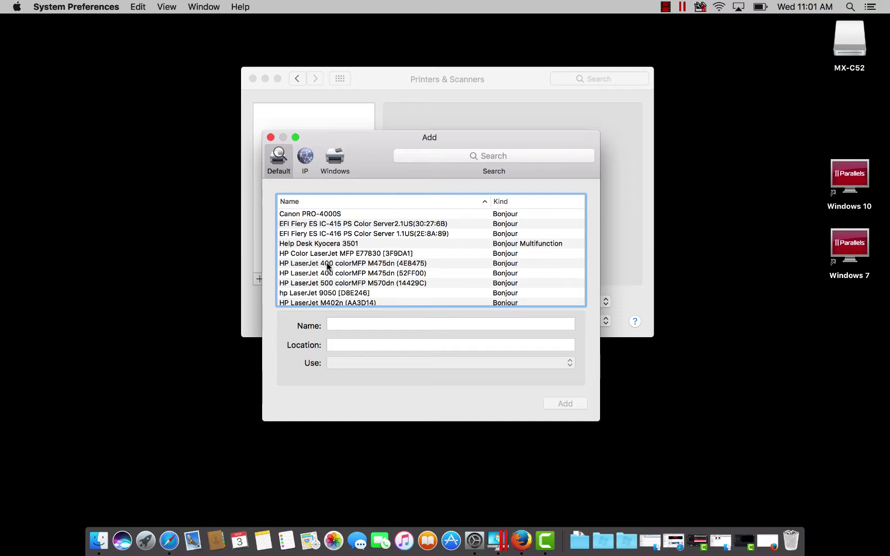
# Step: Switch the Add dialog to IP and enter the address 192.168.150.248
pyautogui.click(305, 157)
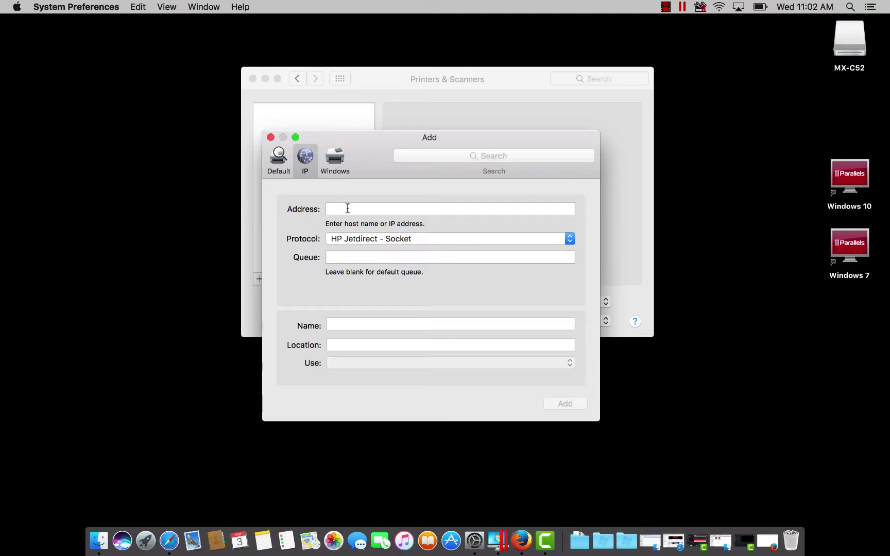
pyautogui.click(348, 208)
pyautogui.write('192')
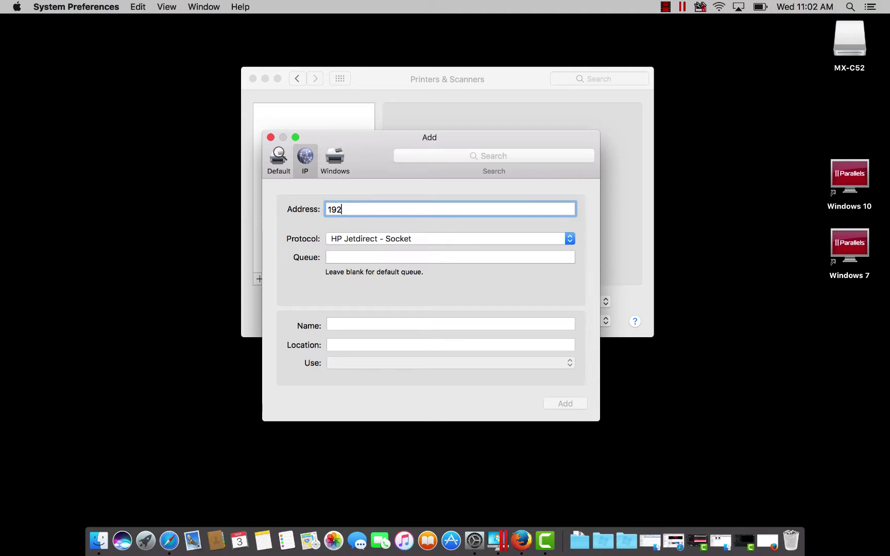
pyautogui.write('.1')
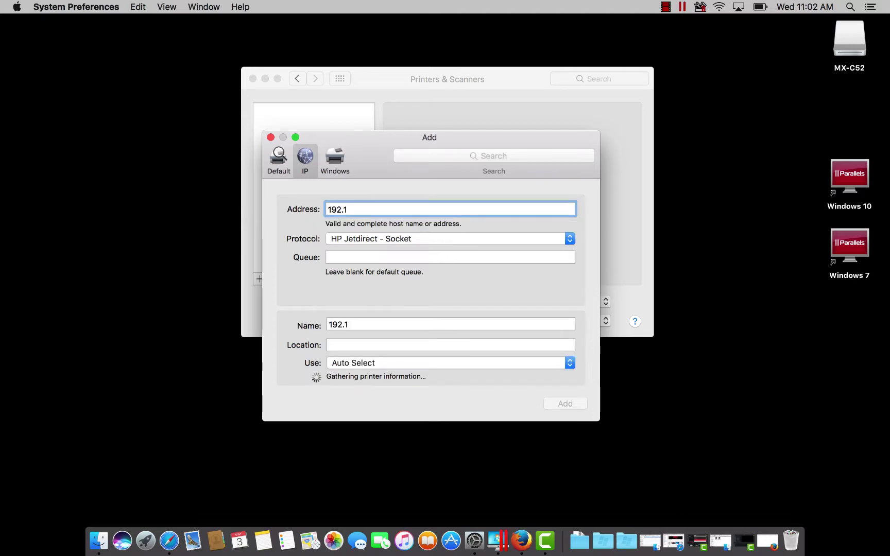
pyautogui.write('68.1')
pyautogui.write('50')
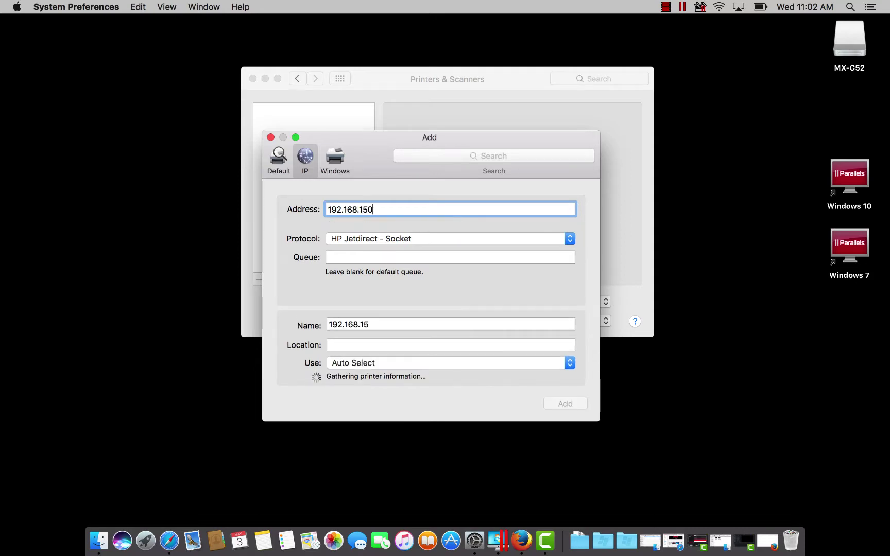
pyautogui.write('.248')
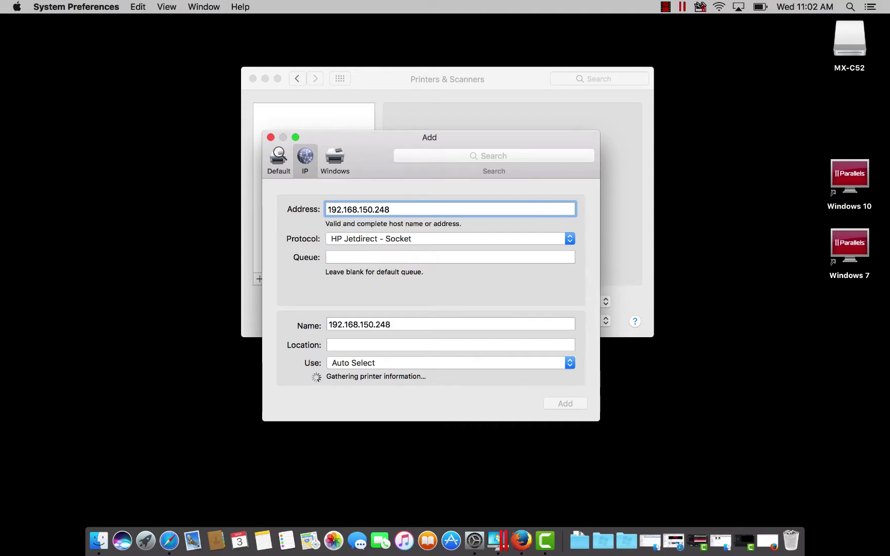
# Step: Set location 192.168.150.248, rename the printer to 'Sharp MX-3570N', and add it
pyautogui.click(362, 342)
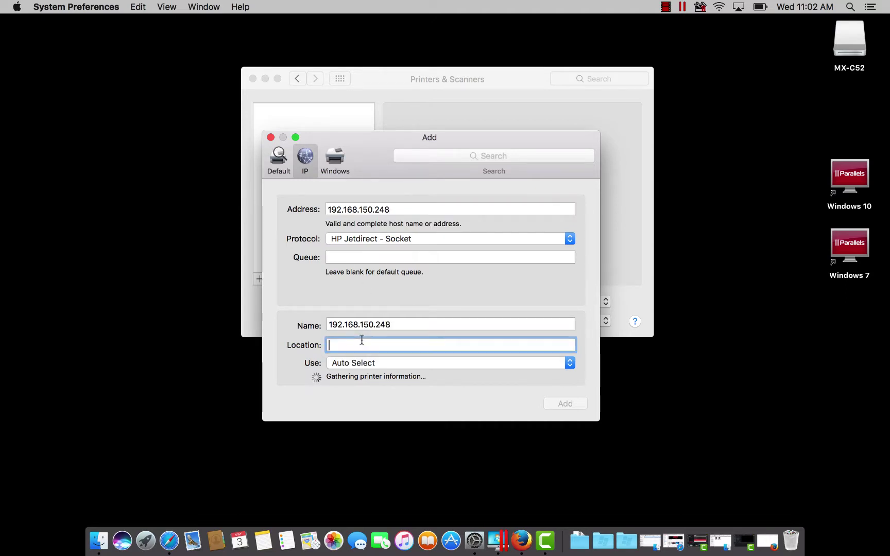
pyautogui.write('192')
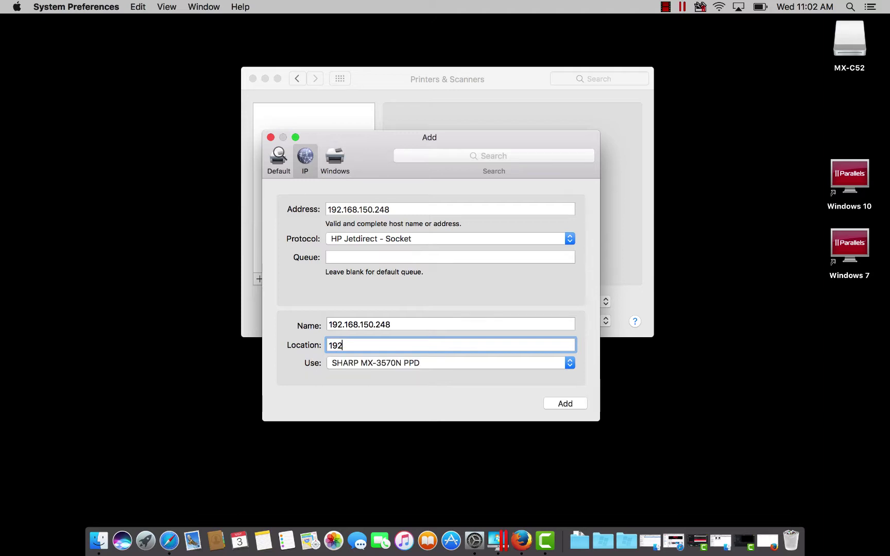
pyautogui.write('.168.150.248')
pyautogui.hotkey('shift', 'Tab')
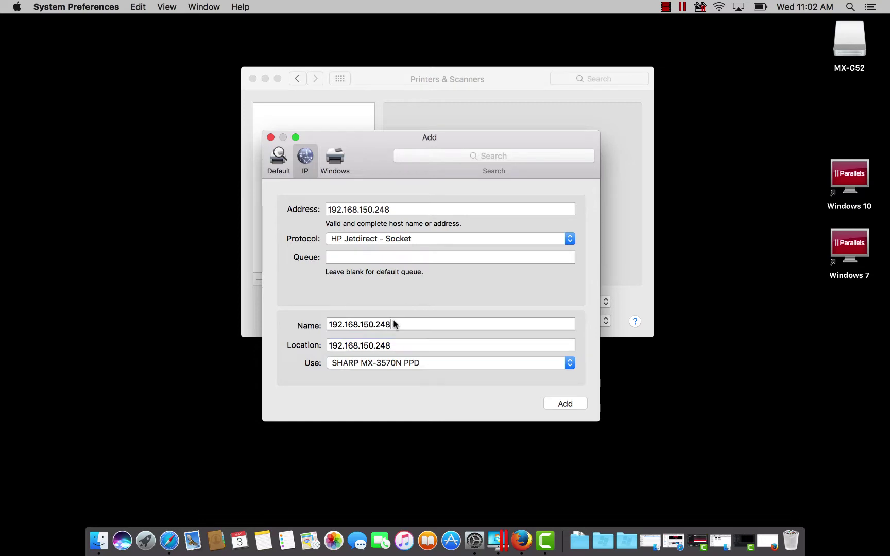
pyautogui.press('BackSpace')
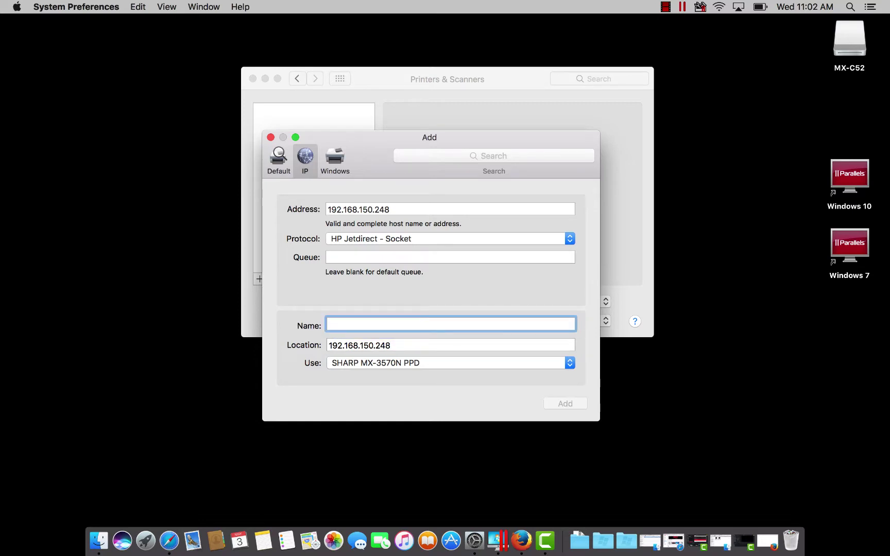
pyautogui.write('Sharp M')
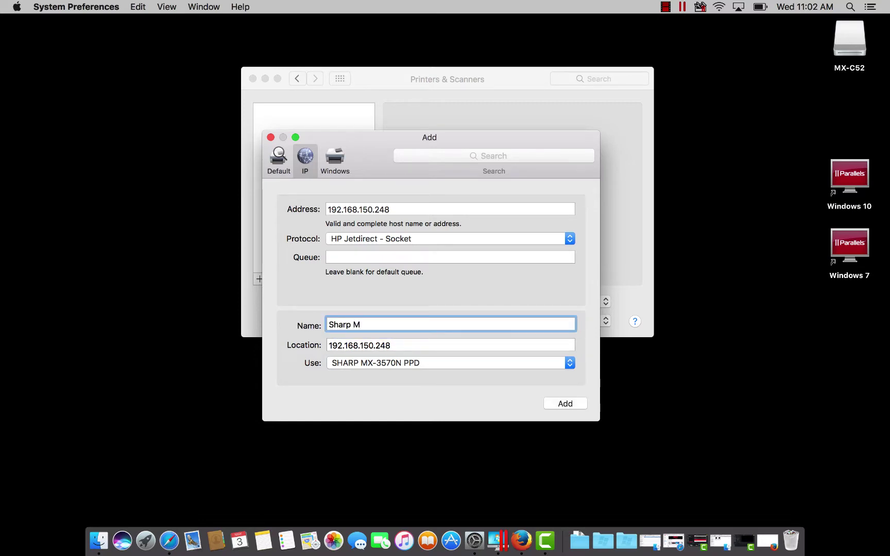
pyautogui.write('X-3570N')
pyautogui.click(558, 406)
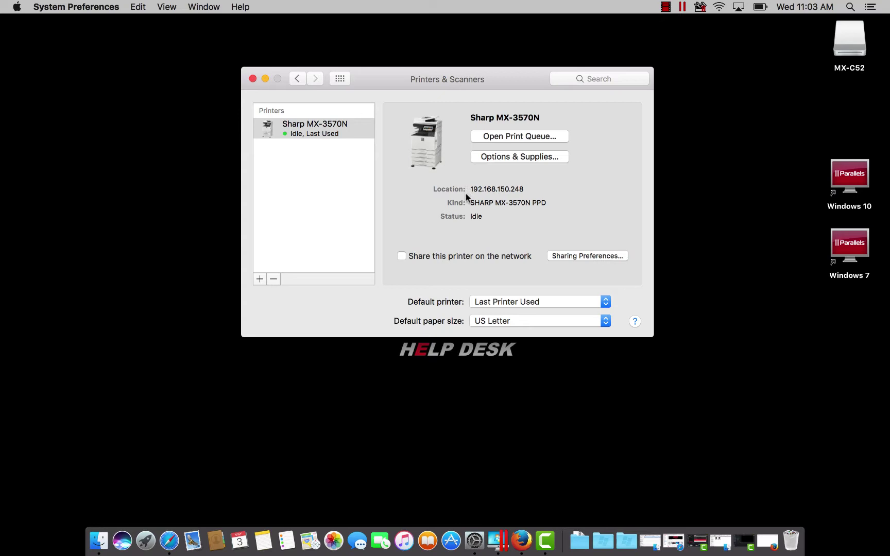
# Step: Close Printers & Scanners, load localhost:631 in Firefox, and open the CUPS Printers tab
pyautogui.click(252, 79)
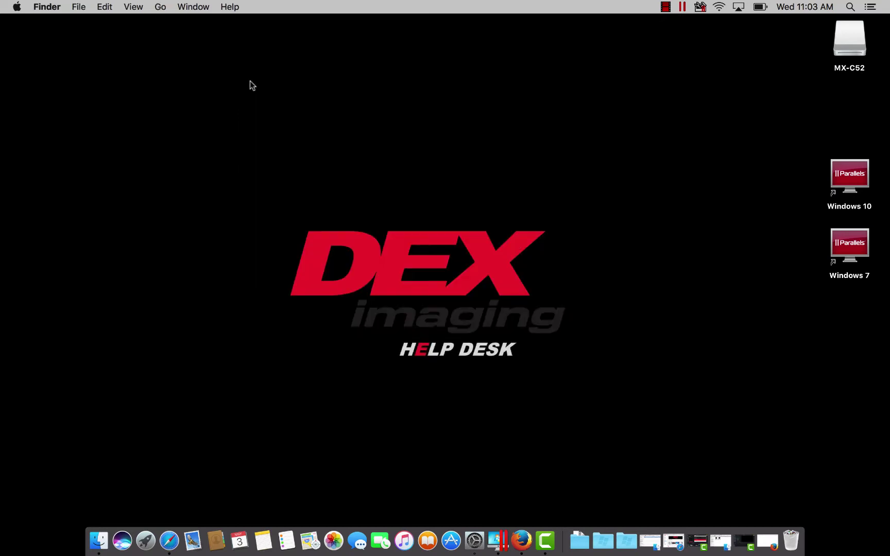
pyautogui.click(524, 545)
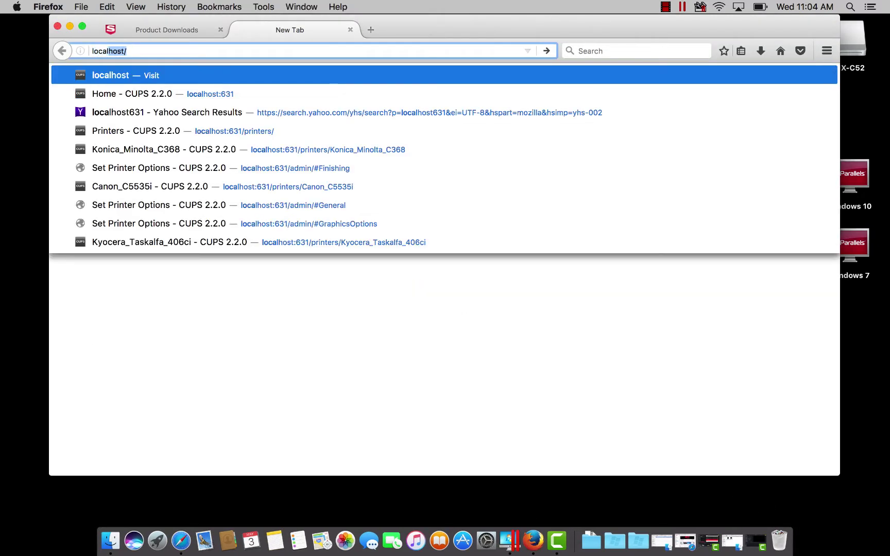
pyautogui.write('host:')
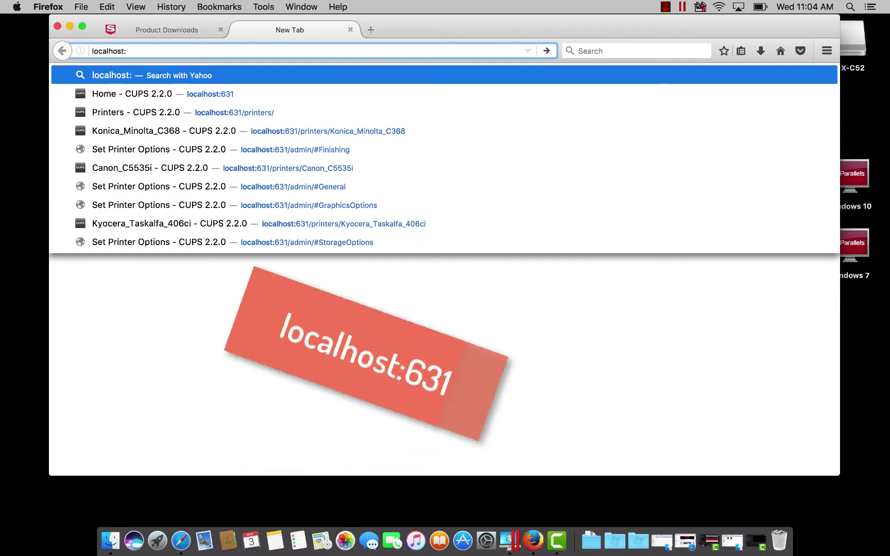
pyautogui.write('631')
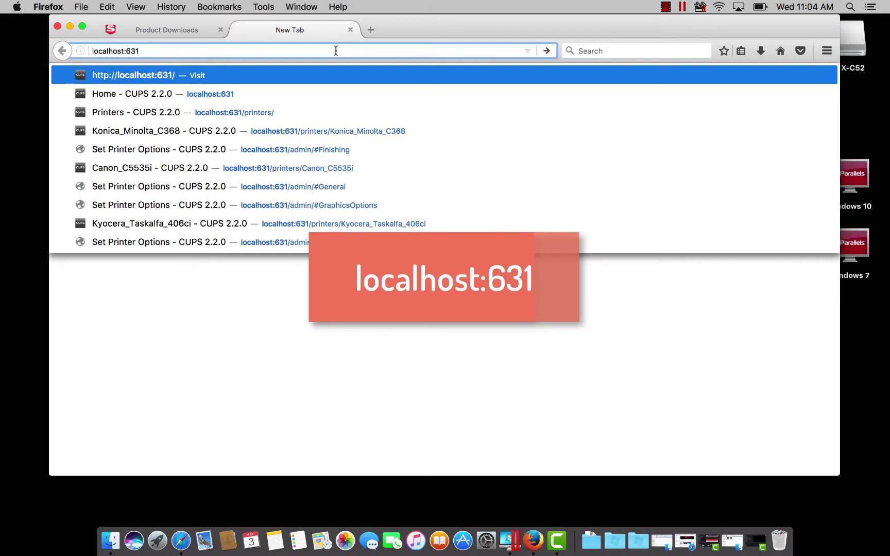
pyautogui.press('Return')
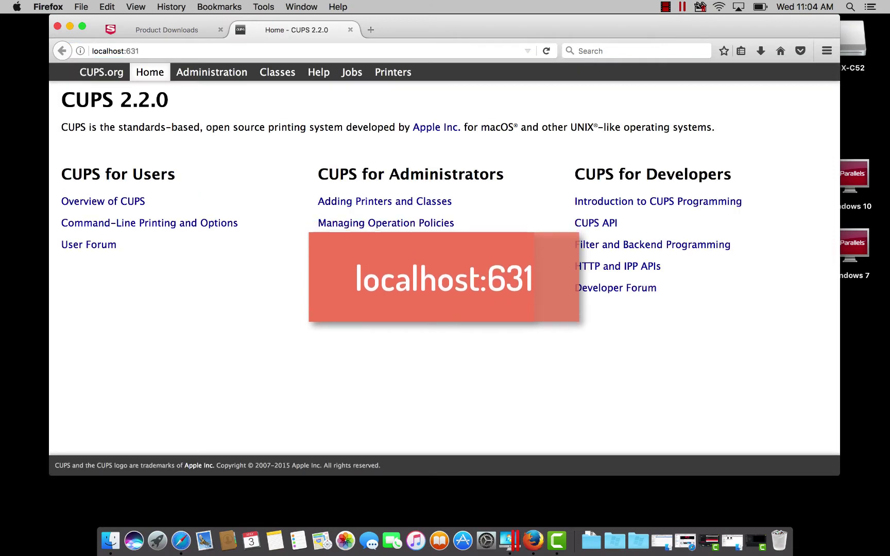
pyautogui.click(394, 76)
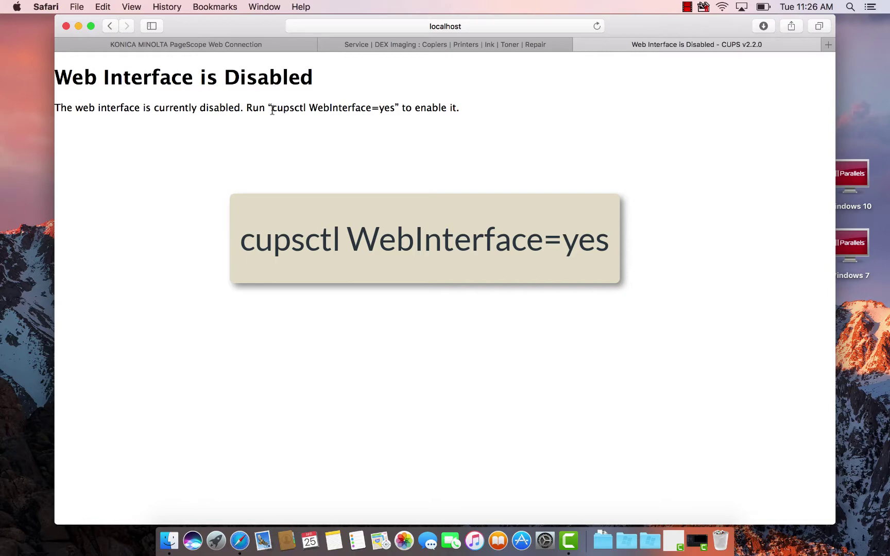
# Step: Copy the command 'cupsctl WebInterface=yes' from the Web Interface is Disabled page
pyautogui.moveTo(272, 109); pyautogui.dragTo(395, 106)
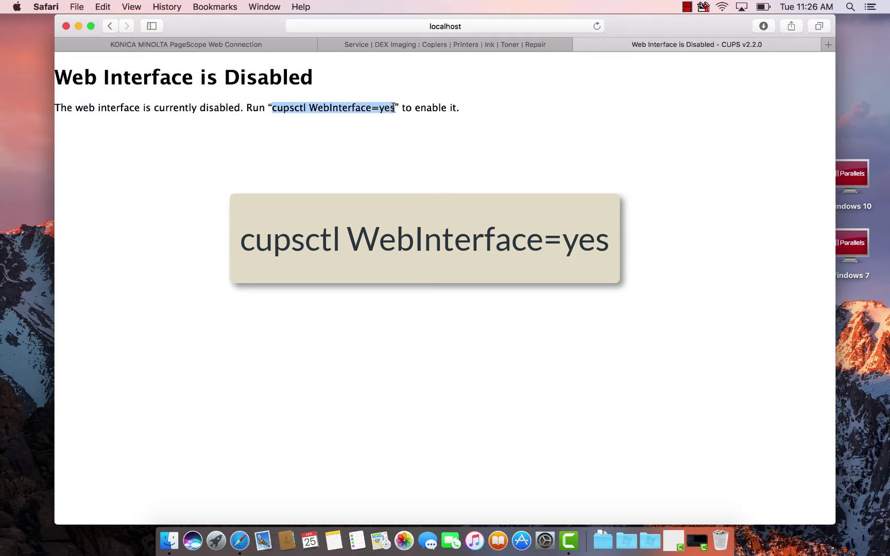
pyautogui.rightClick(355, 107)
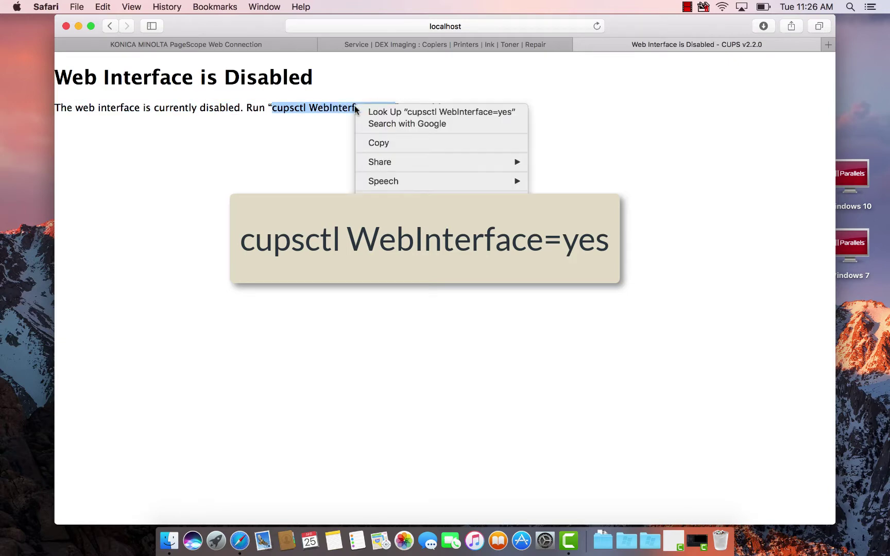
pyautogui.click(376, 142)
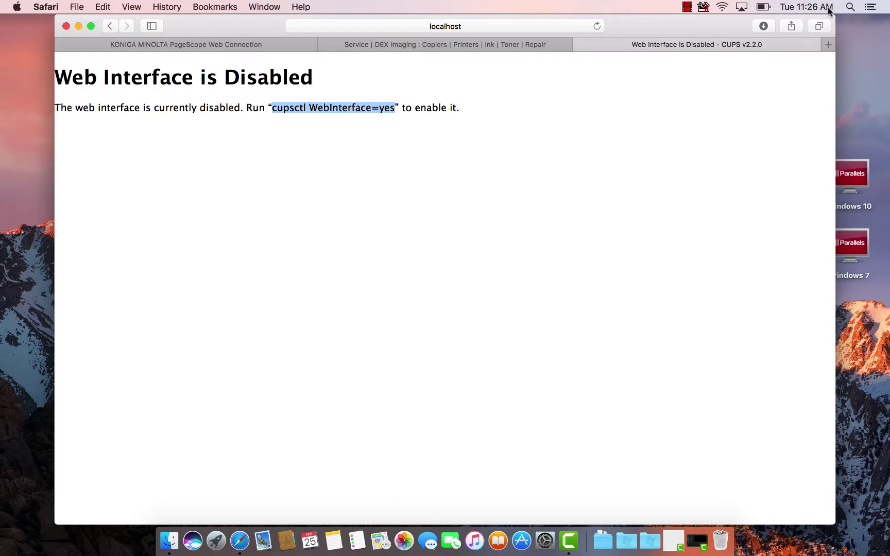
# Step: Launch Terminal through a Spotlight search for 'terminal'
pyautogui.click(850, 6)
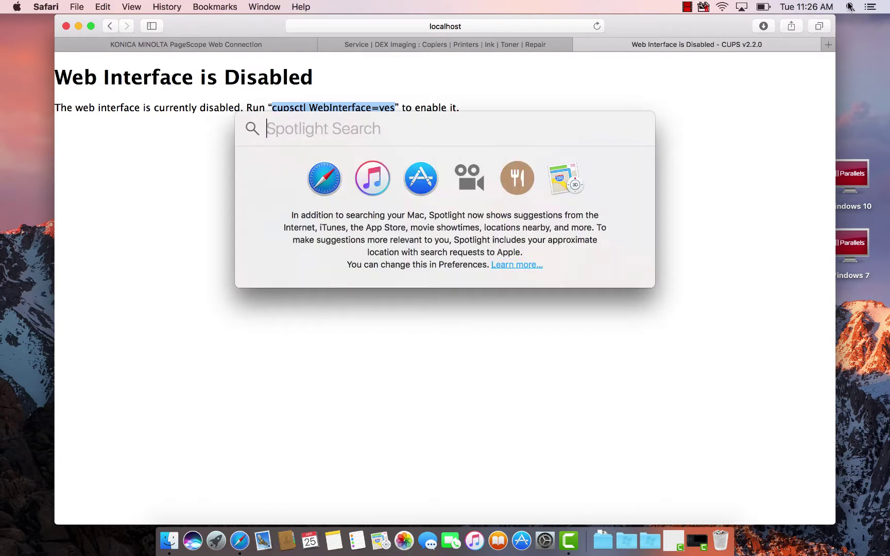
pyautogui.write('terminal')
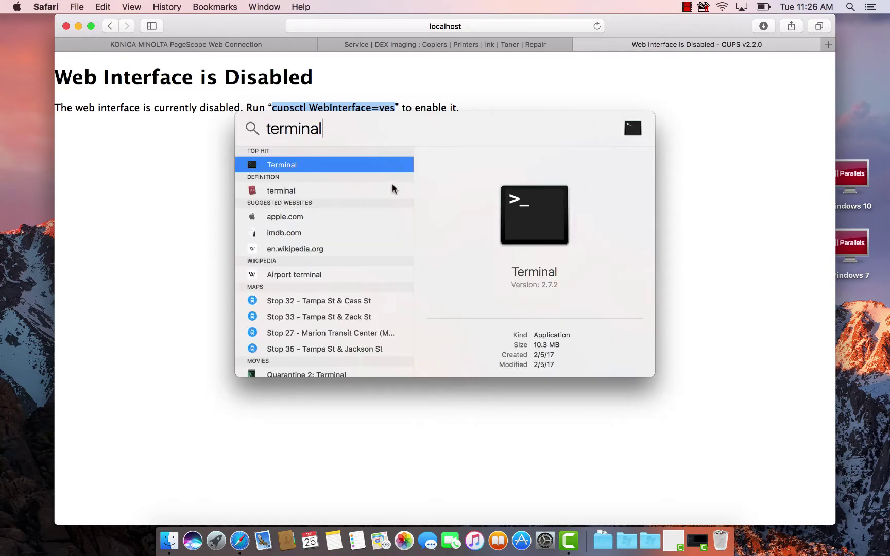
pyautogui.press('super+a')
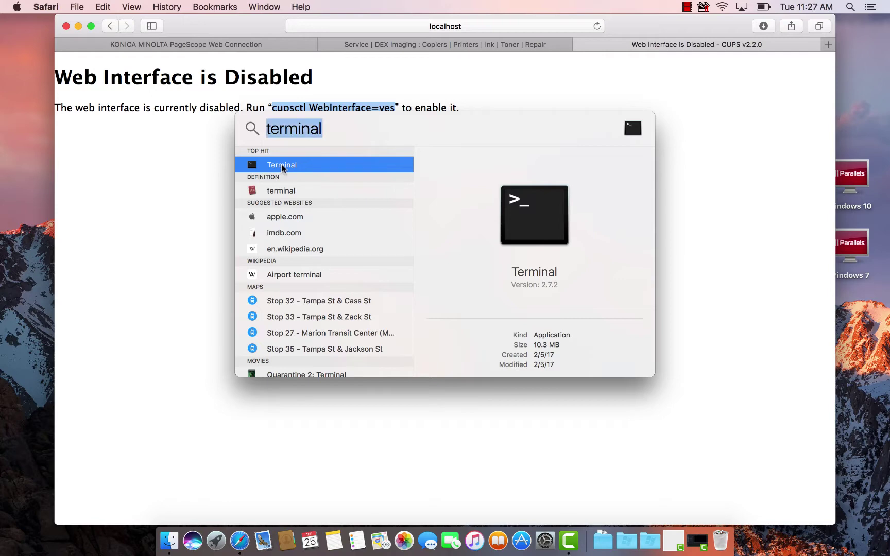
pyautogui.press('Return')
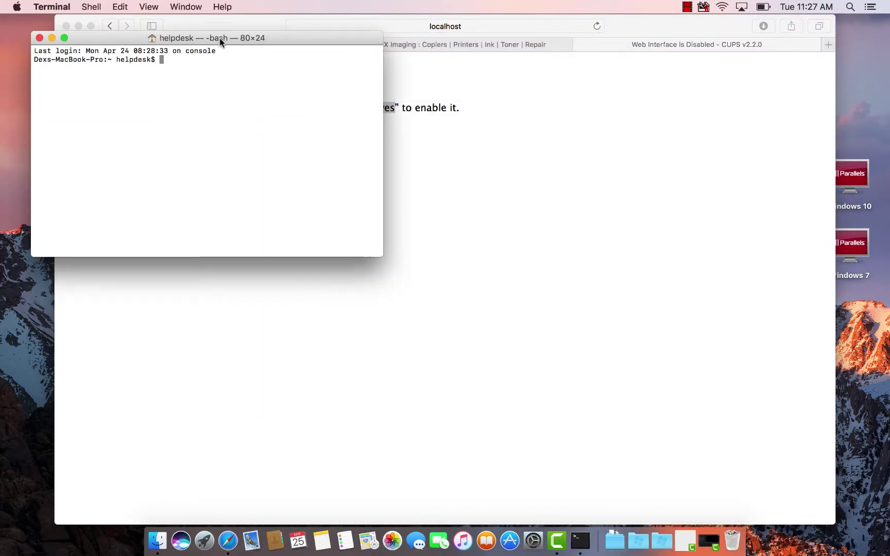
# Step: Paste and run cupsctl WebInterface=yes at the Terminal prompt
pyautogui.moveTo(220, 38); pyautogui.dragTo(444, 159)
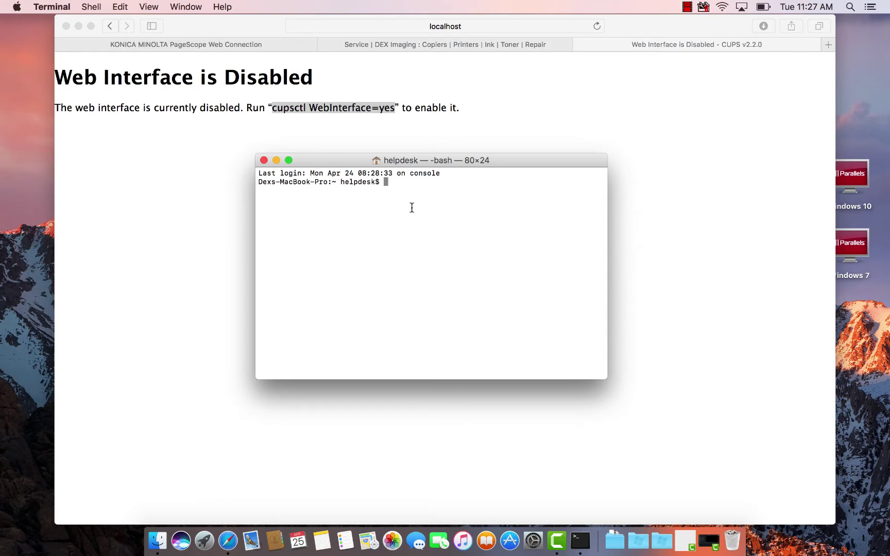
pyautogui.rightClick(398, 183)
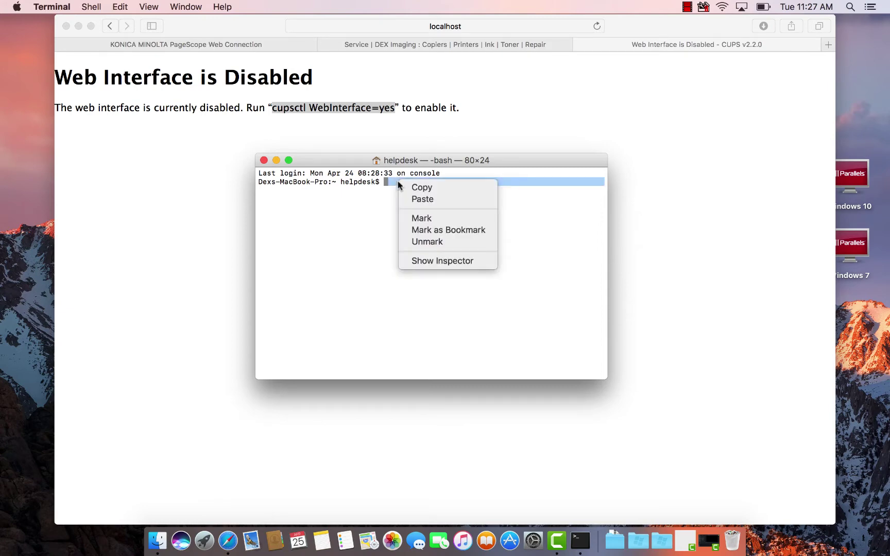
pyautogui.click(419, 200)
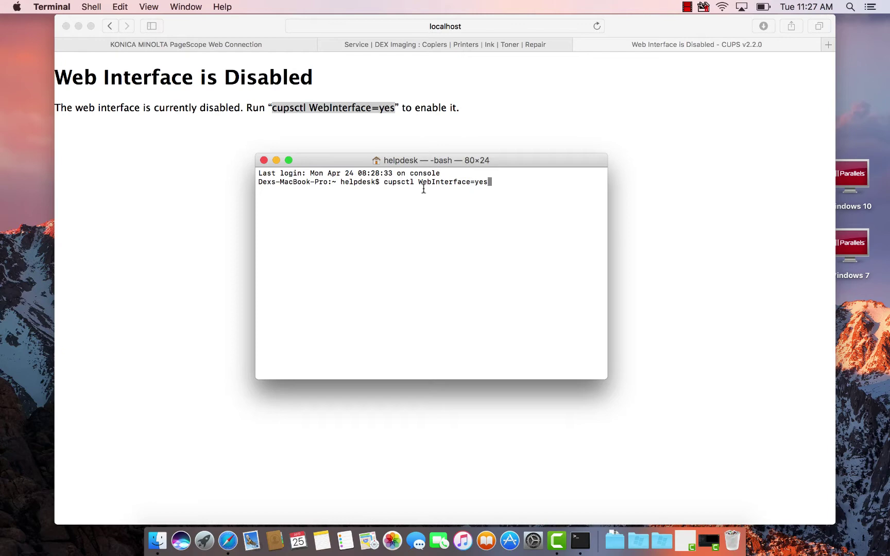
pyautogui.press('Return')
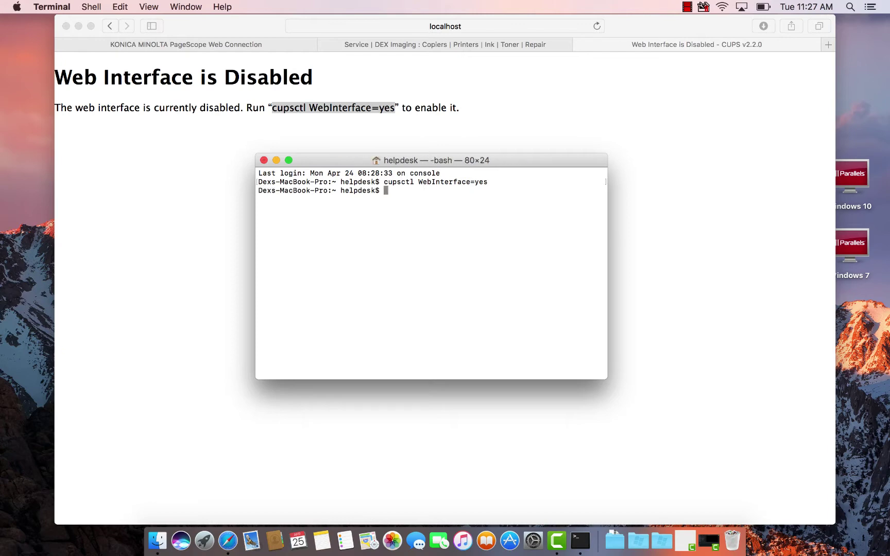
# Step: Exit the shell, close Terminal, and reload the CUPS page to show the printers list
pyautogui.write('exit')
pyautogui.press('Return')
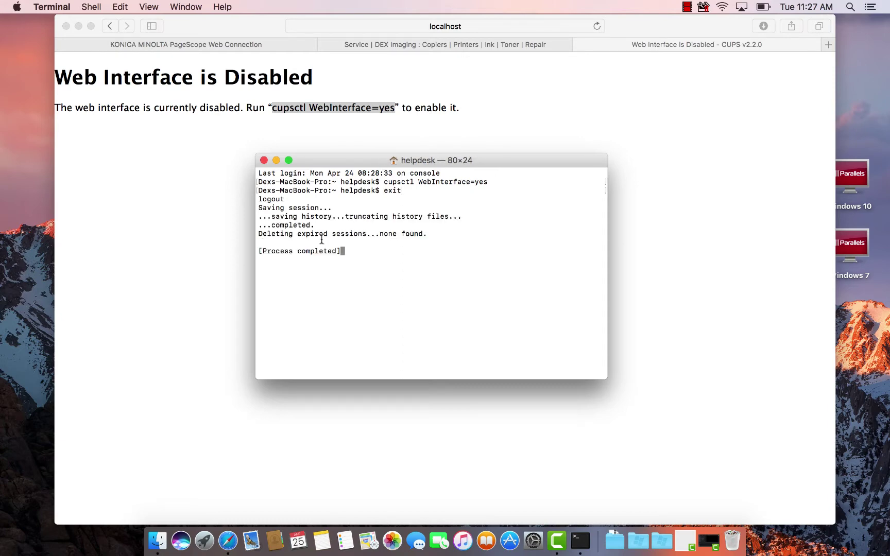
pyautogui.click(263, 160)
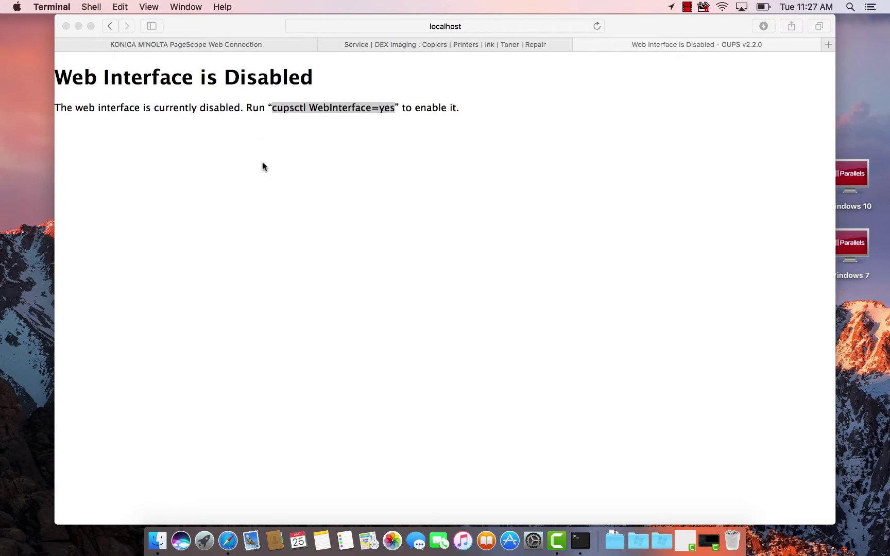
pyautogui.click(598, 30)
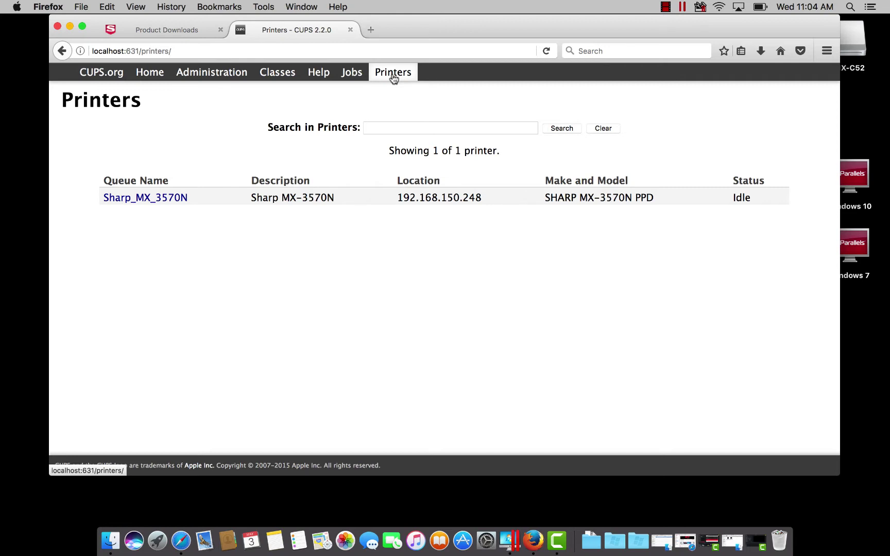
# Step: Go to Sharp_MX_3570N and choose Set Default Options from its Administration menu
pyautogui.click(142, 201)
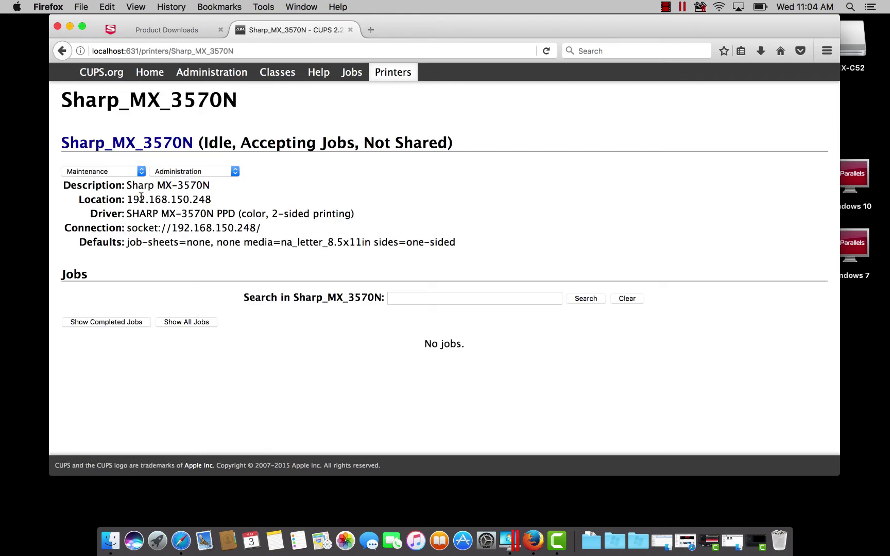
pyautogui.click(199, 173)
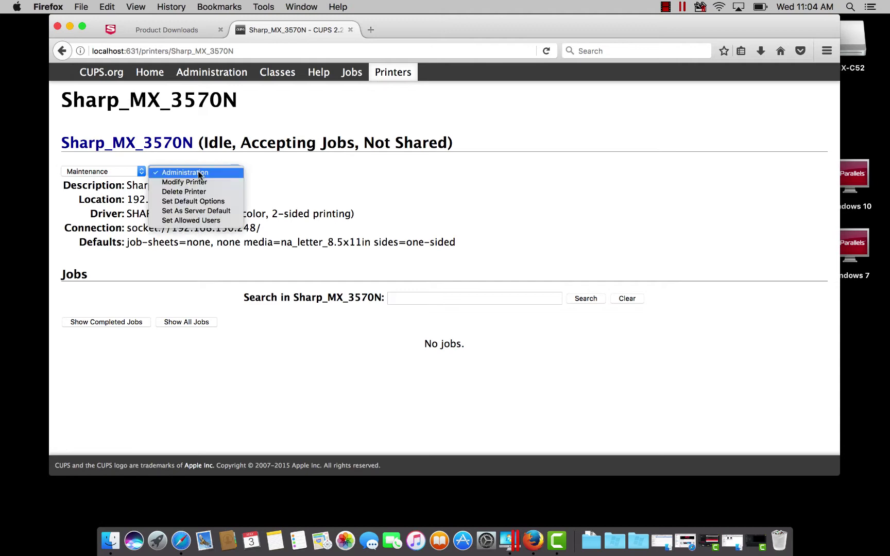
pyautogui.click(205, 205)
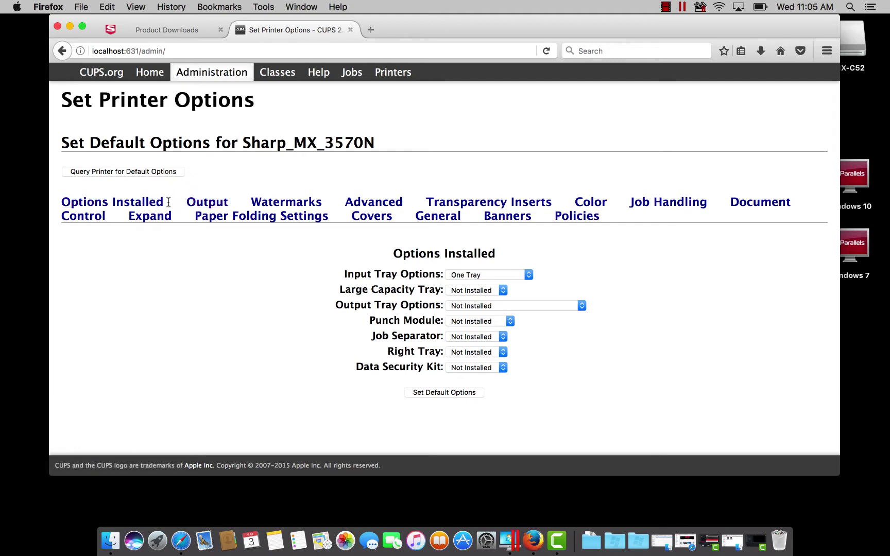
# Step: Set the default Color Mode to Black and White and save the default options
pyautogui.click(586, 197)
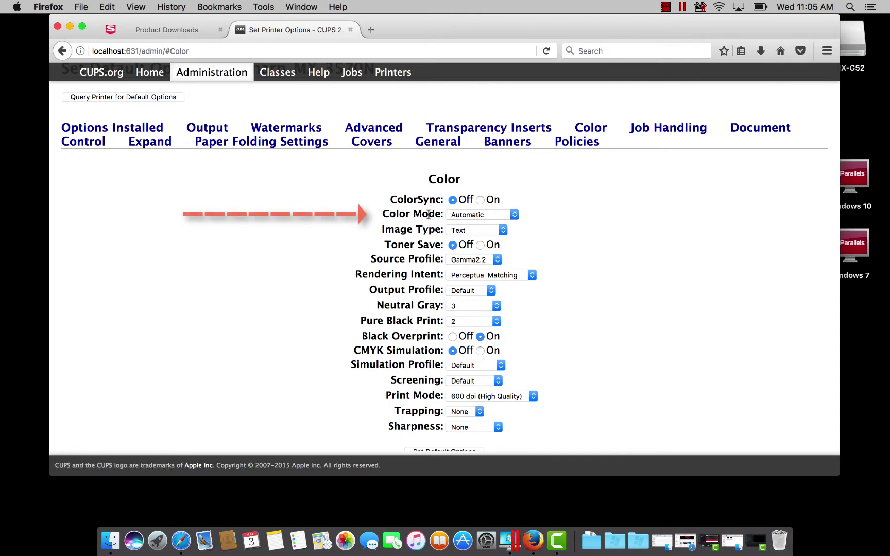
pyautogui.click(475, 217)
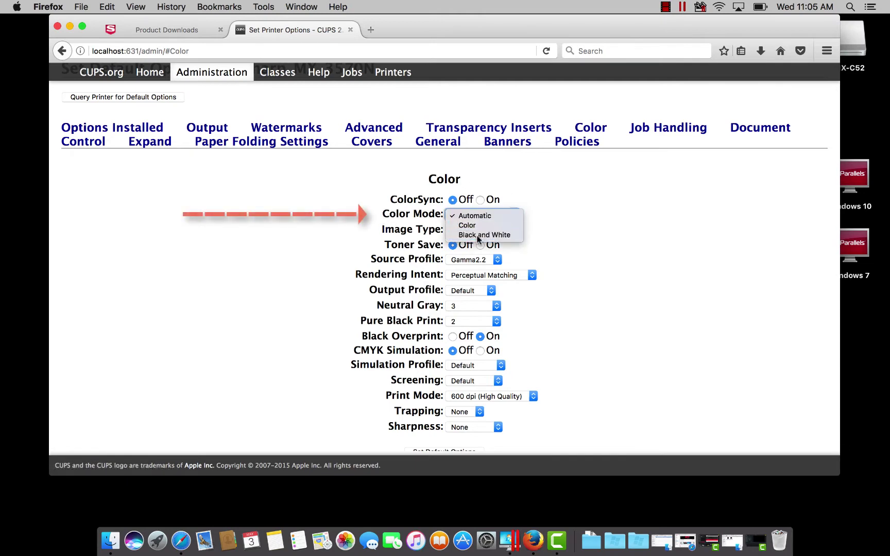
pyautogui.click(477, 236)
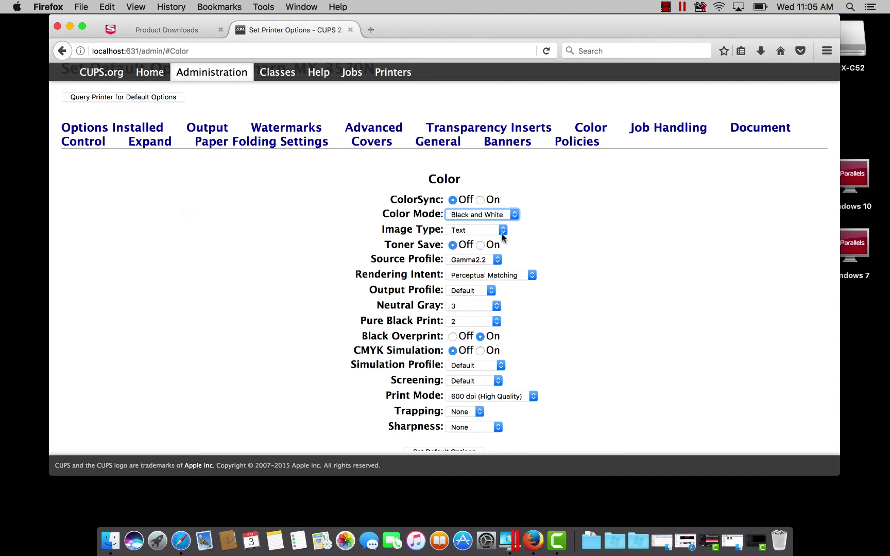
pyautogui.scroll(-1, 590, 285)
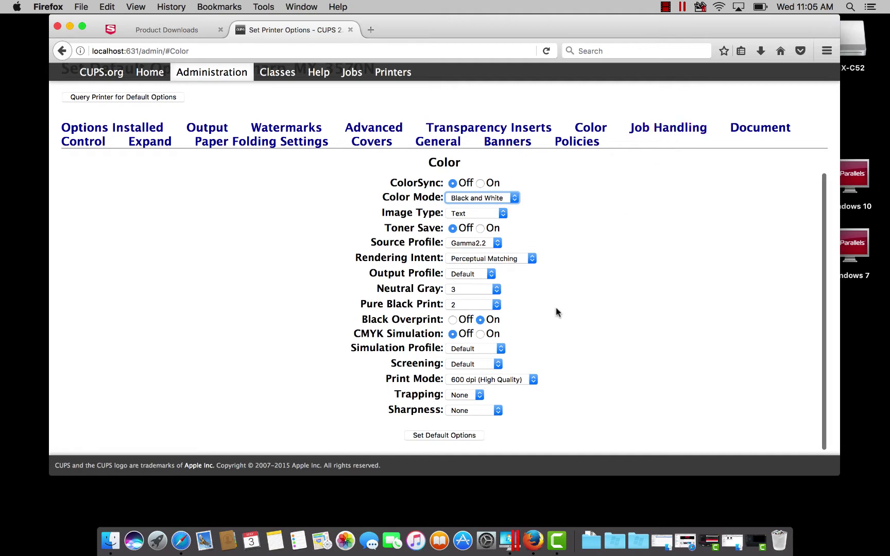
pyautogui.click(441, 436)
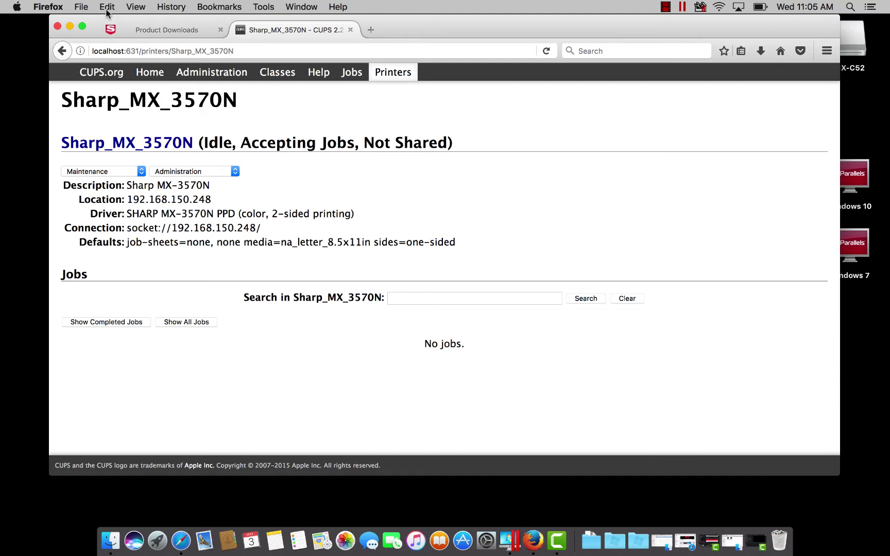
# Step: Print the page from Firefox after confirming the Color pane shows Black and White
pyautogui.click(107, 8)
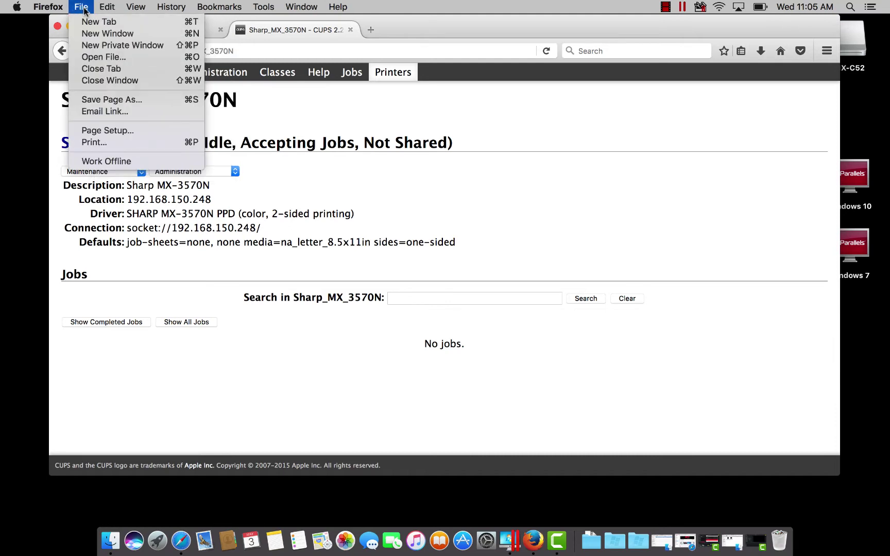
pyautogui.click(111, 142)
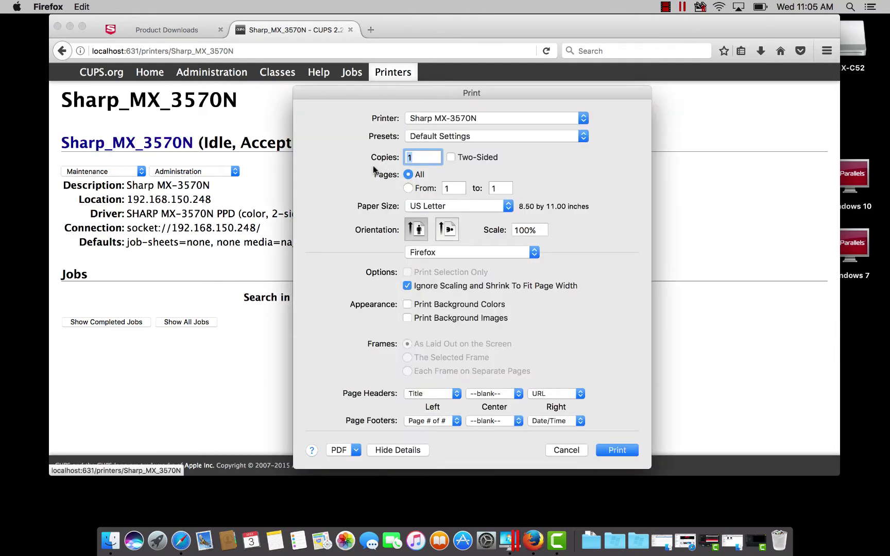
pyautogui.moveTo(464, 102); pyautogui.dragTo(457, 37)
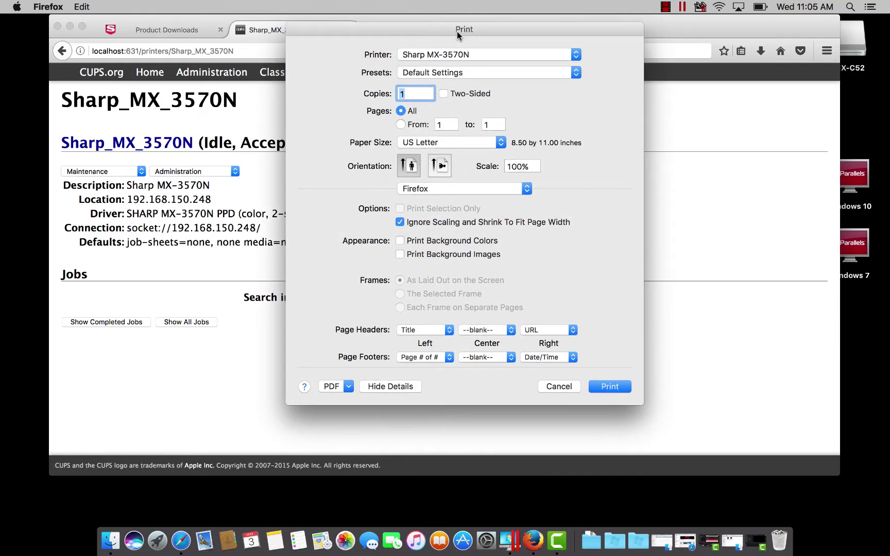
pyautogui.click(453, 189)
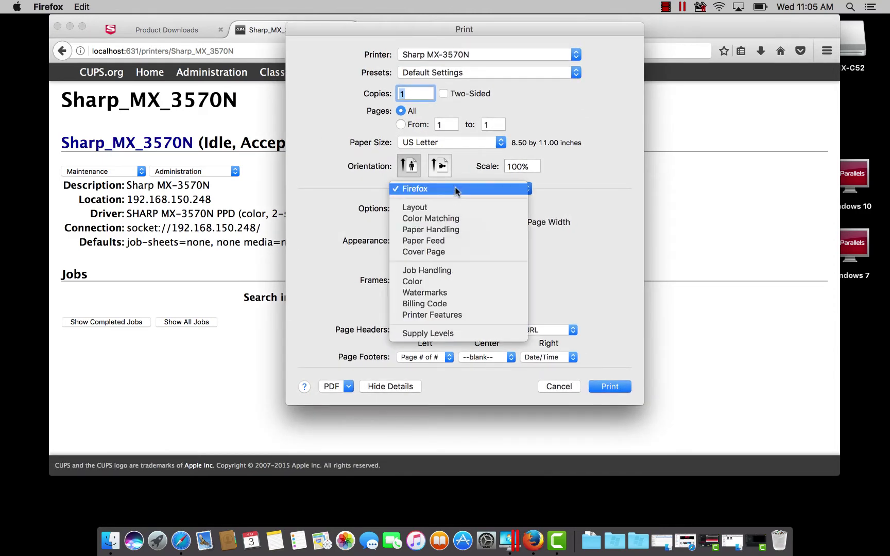
pyautogui.click(443, 281)
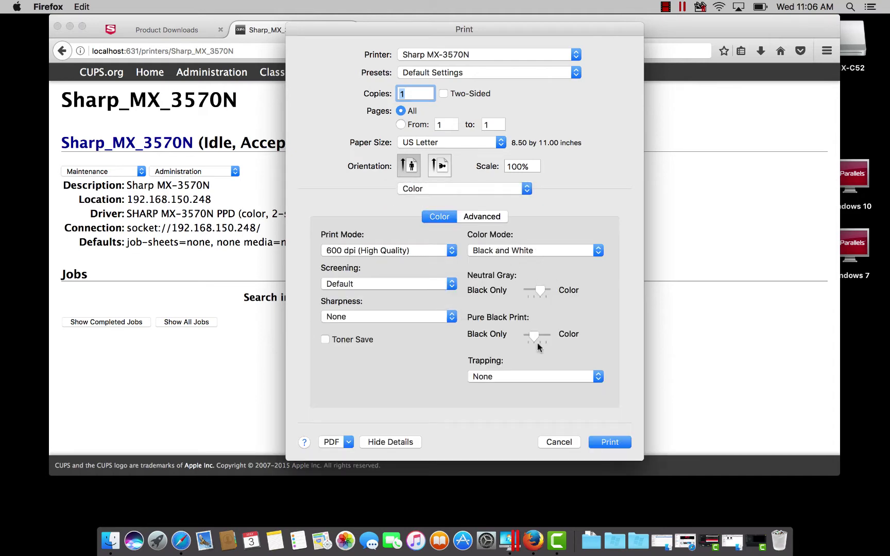
pyautogui.click(607, 442)
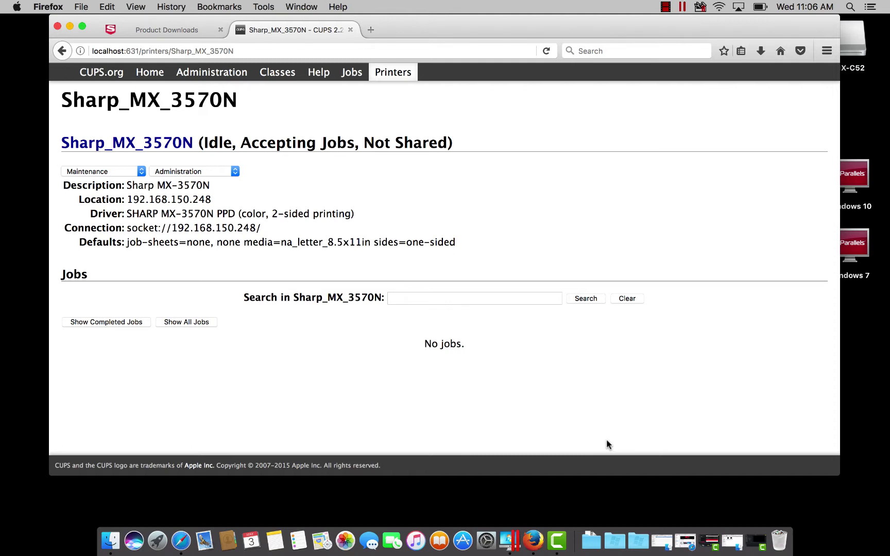
# Step: In Firefox's print dialog, switch Color Mode to Color in the Color pane
pyautogui.click(82, 7)
pyautogui.click(94, 142)
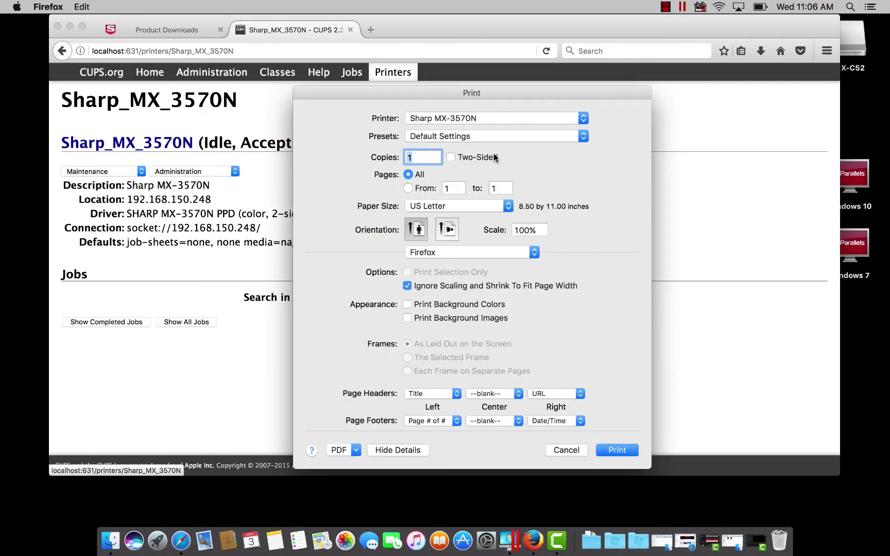
pyautogui.click(480, 253)
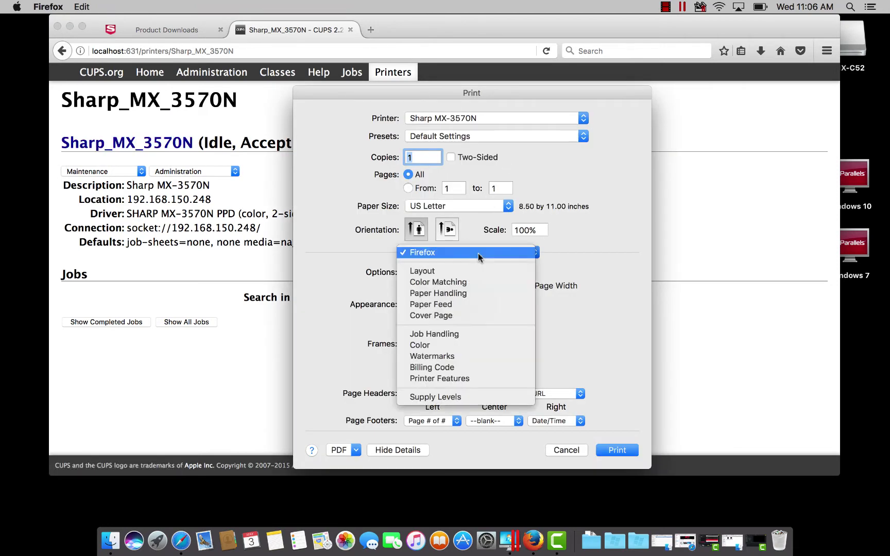
pyautogui.click(432, 345)
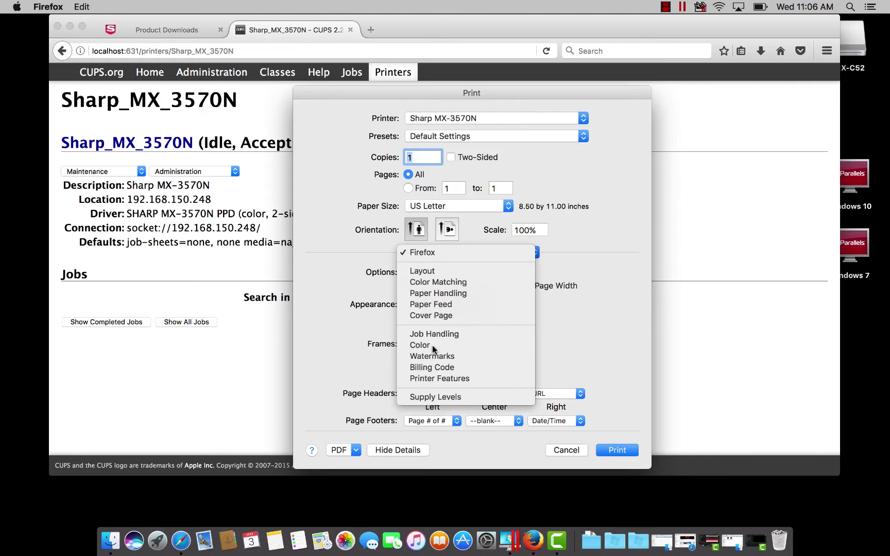
pyautogui.click(519, 314)
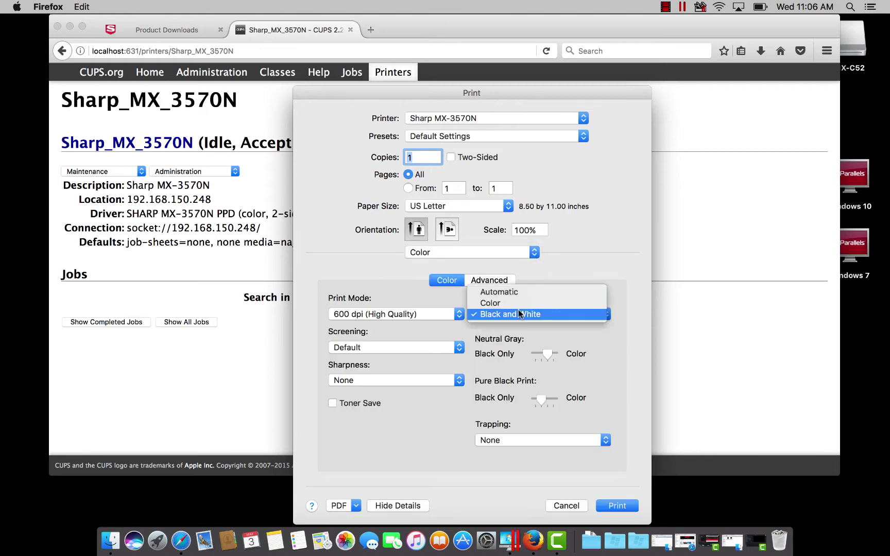
pyautogui.click(508, 302)
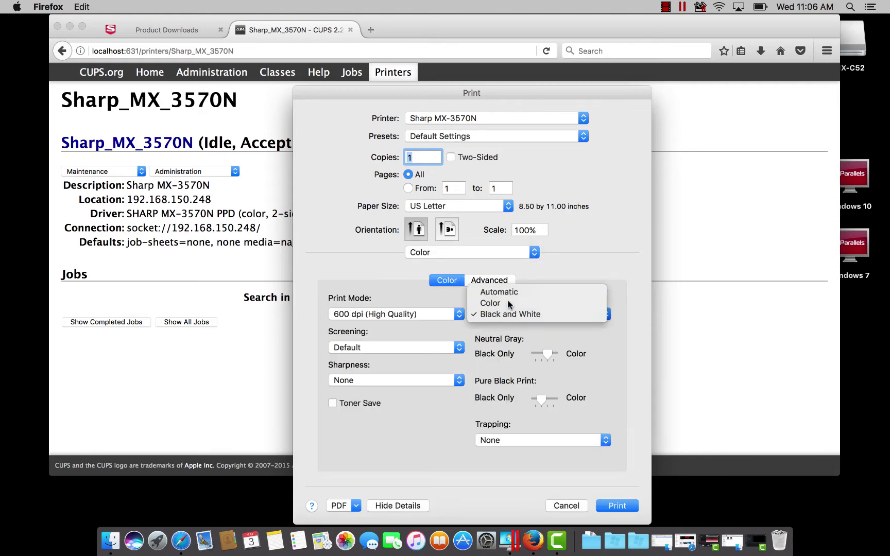
# Step: Save the current print settings as a preset named 'Color'
pyautogui.click(498, 135)
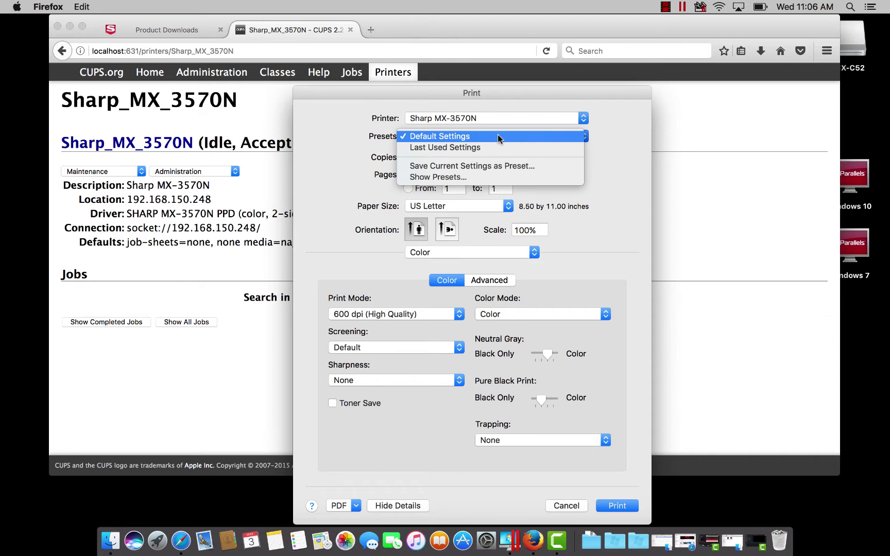
pyautogui.click(497, 166)
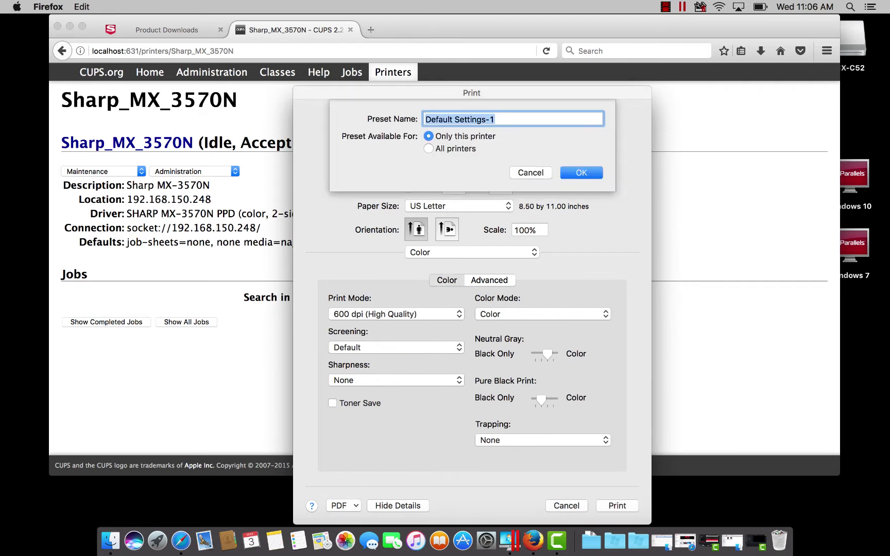
pyautogui.write('Color')
pyautogui.click(582, 173)
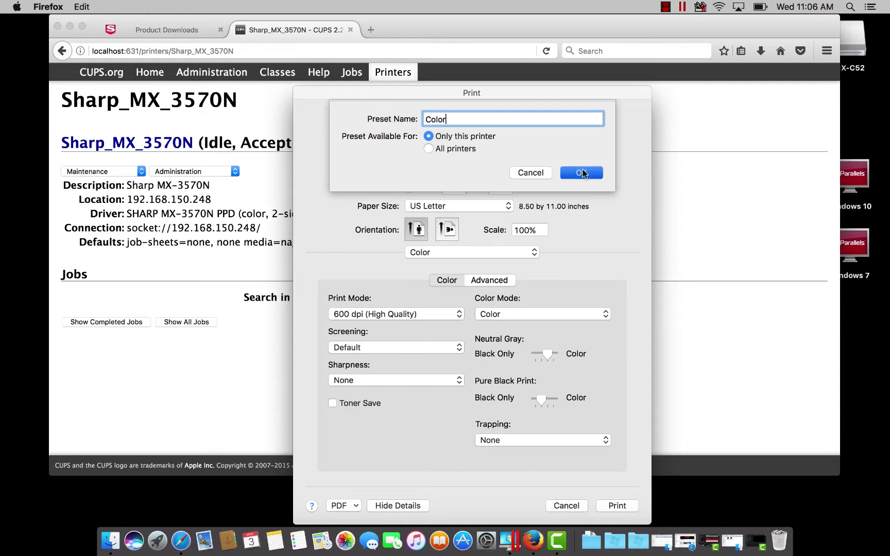
# Step: Print the page with the Color preset
pyautogui.click(616, 506)
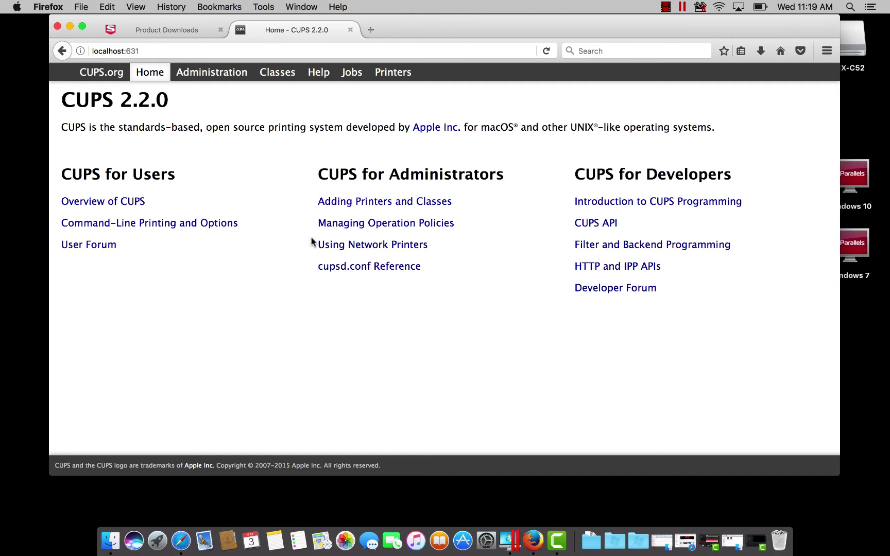
# Step: Open Firefox's print dialog and show the Job Handling pane's Authentication options
pyautogui.click(82, 7)
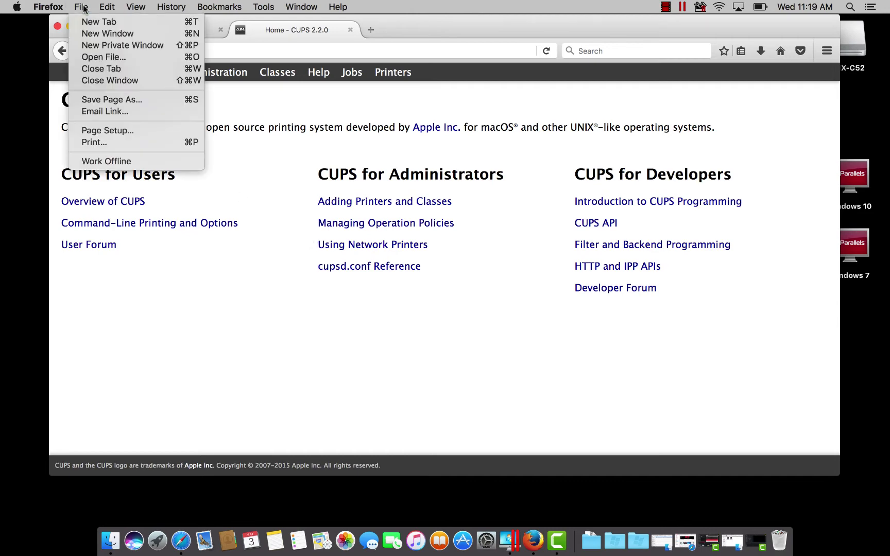
pyautogui.click(122, 140)
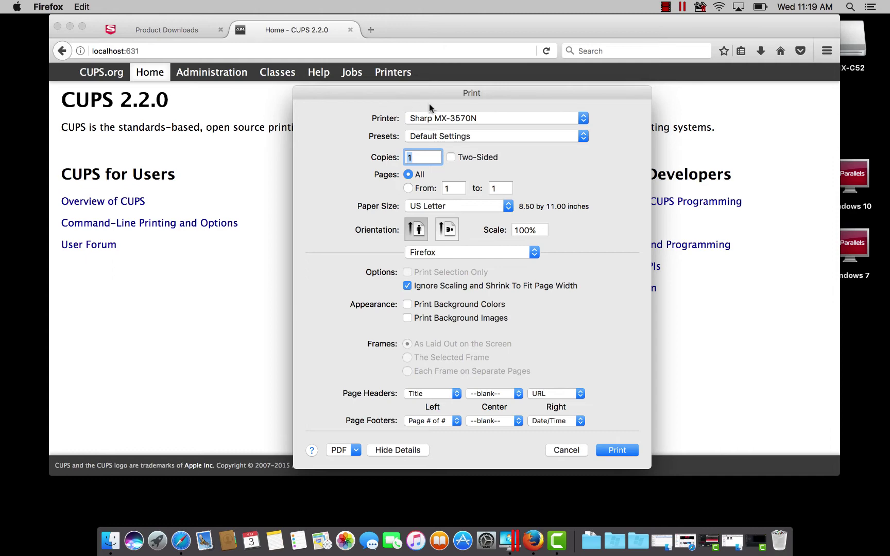
pyautogui.moveTo(453, 93); pyautogui.dragTo(445, 51)
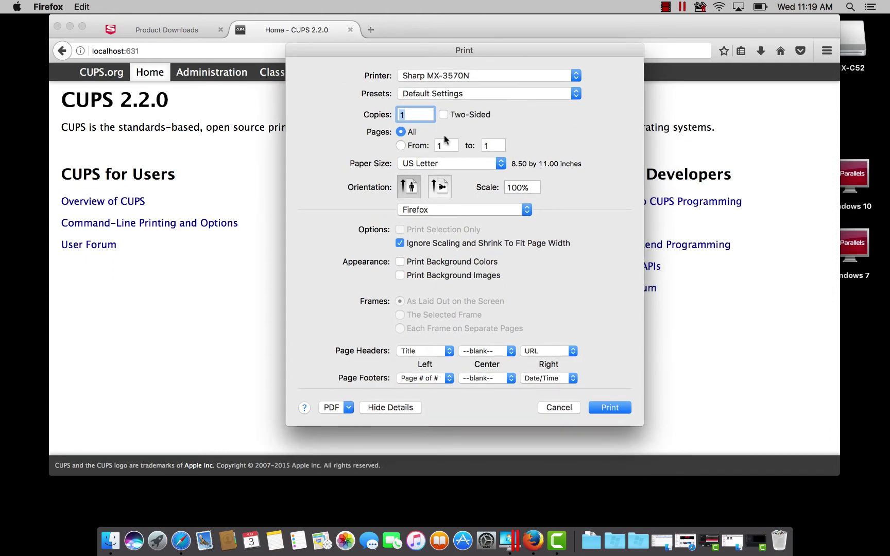
pyautogui.click(426, 211)
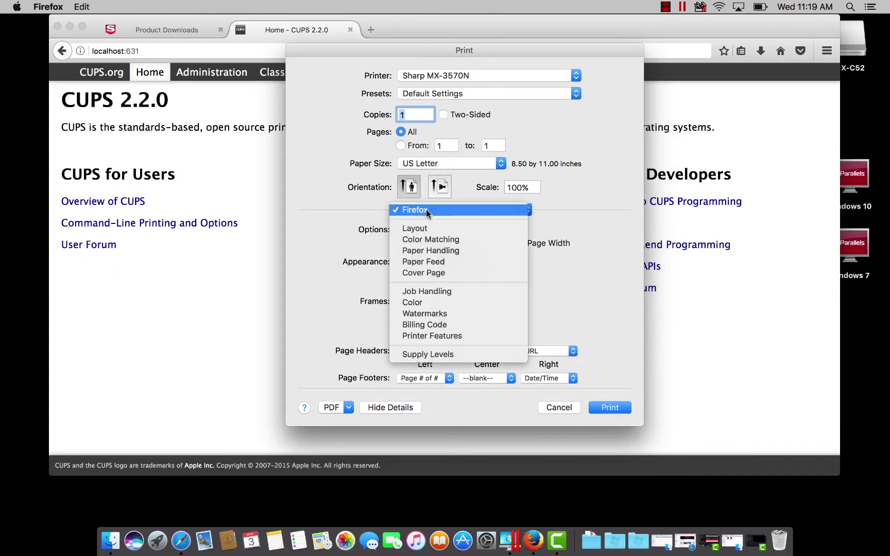
pyautogui.click(433, 292)
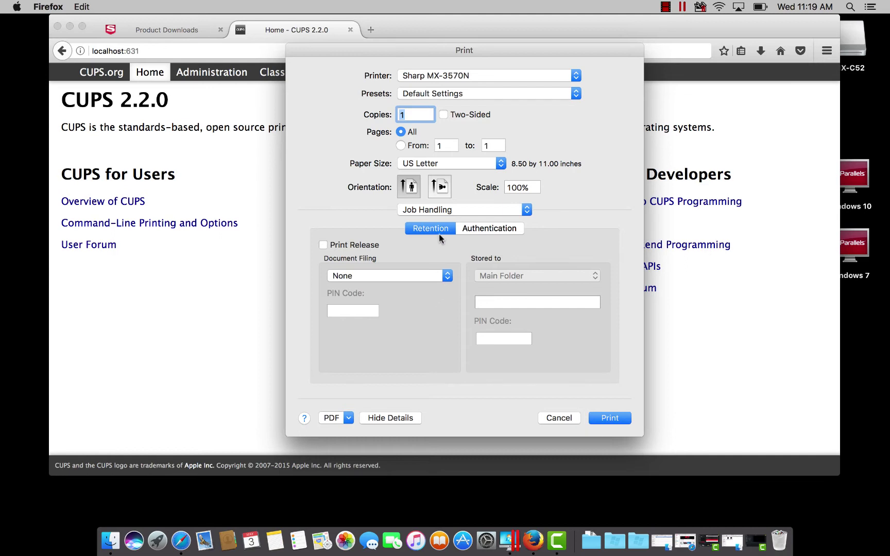
pyautogui.click(495, 230)
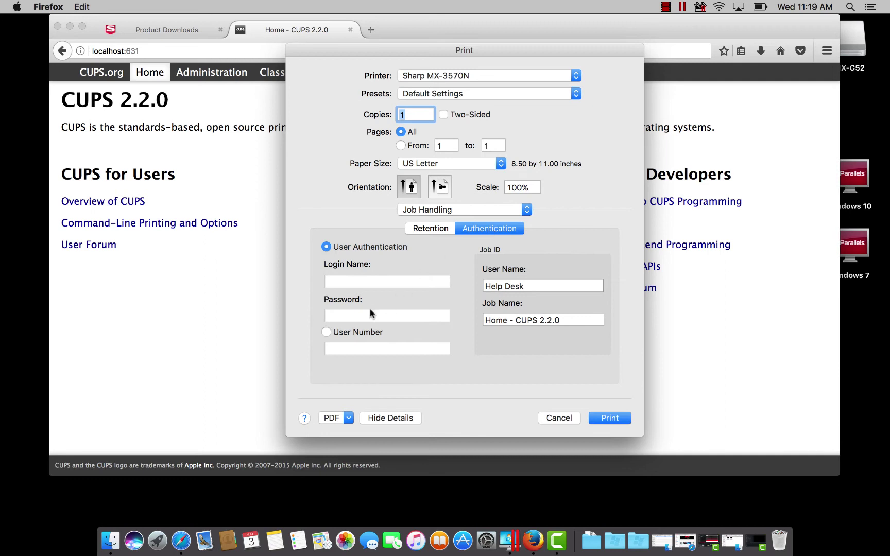
# Step: Authenticate by user number with the code, save preset 'BW with Code', and print
pyautogui.click(325, 333)
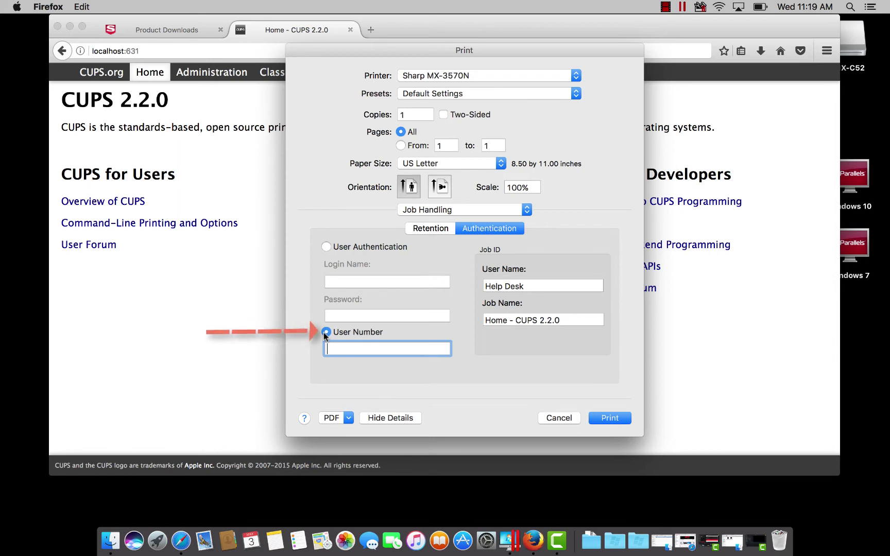
pyautogui.write('•••••')
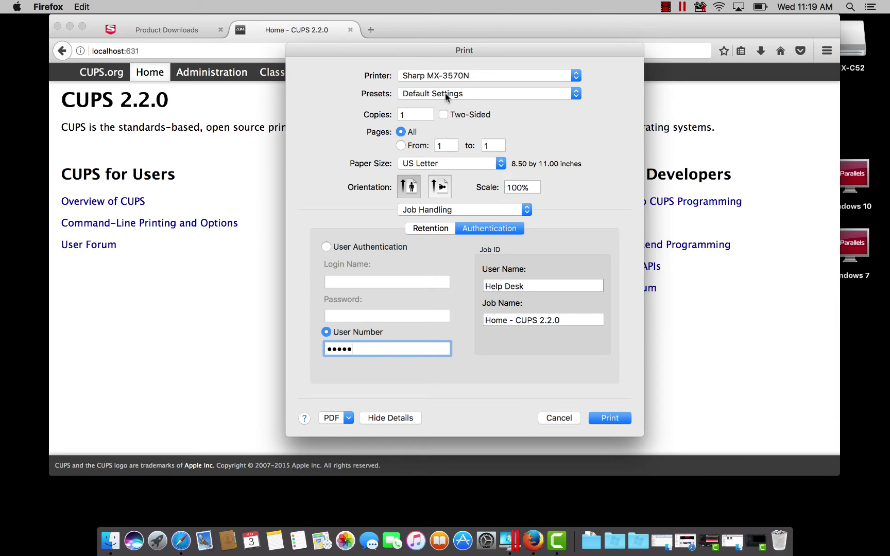
pyautogui.click(463, 93)
pyautogui.click(444, 122)
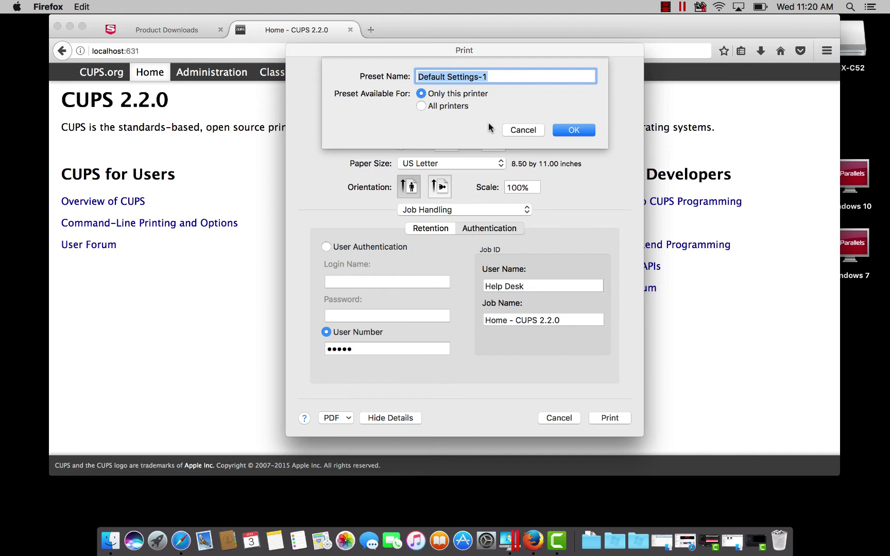
pyautogui.write('BW with Code')
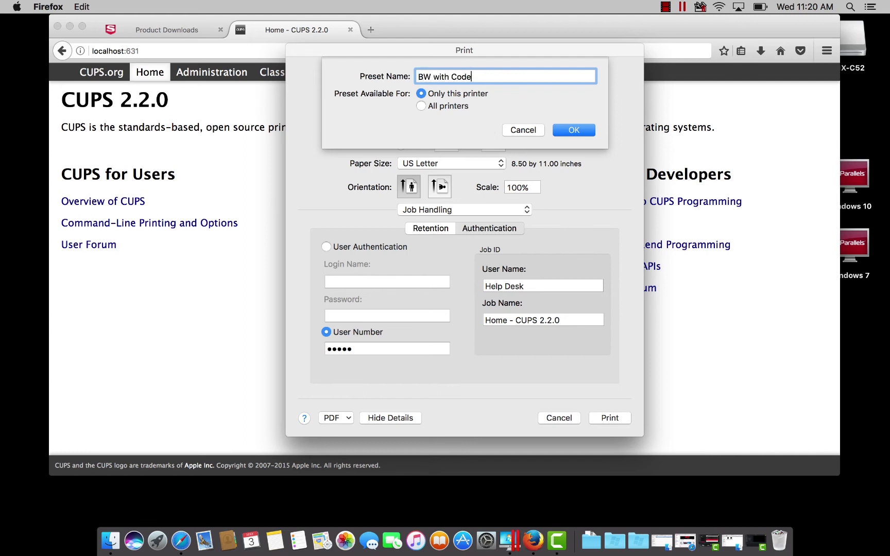
pyautogui.click(568, 131)
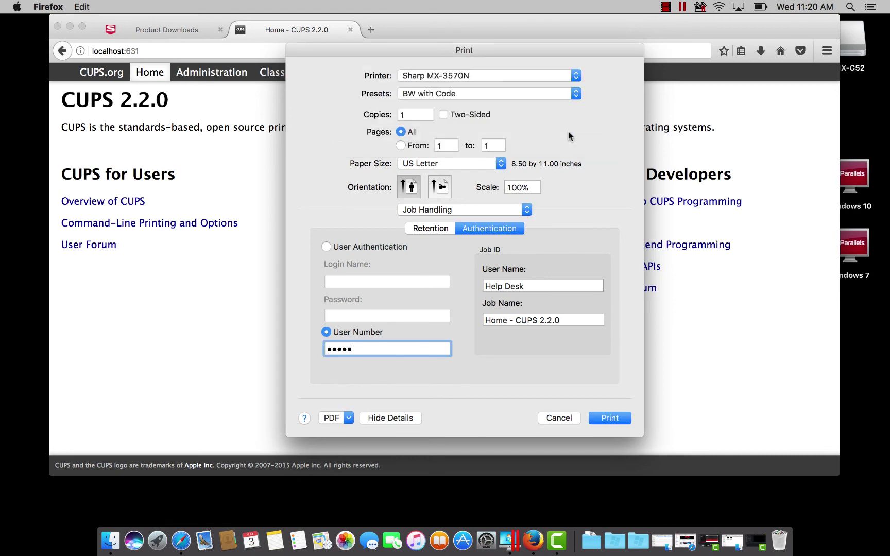
pyautogui.click(609, 418)
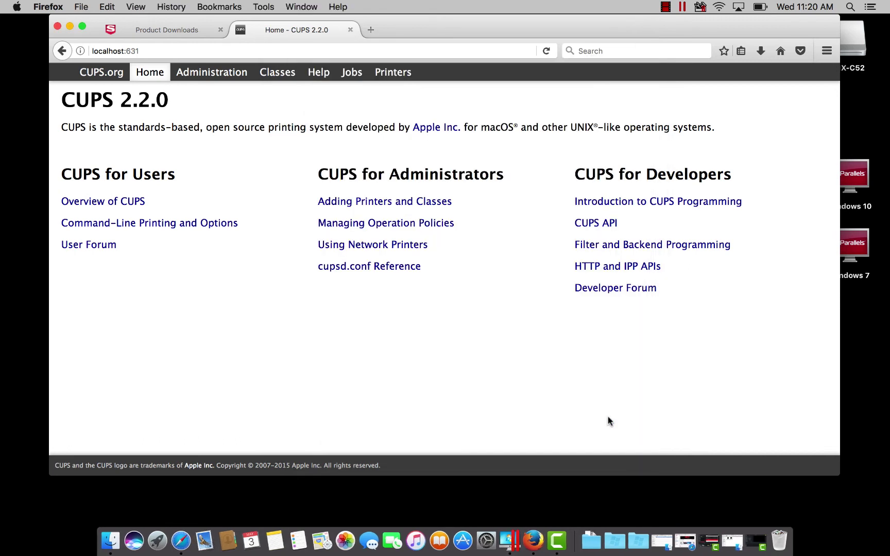